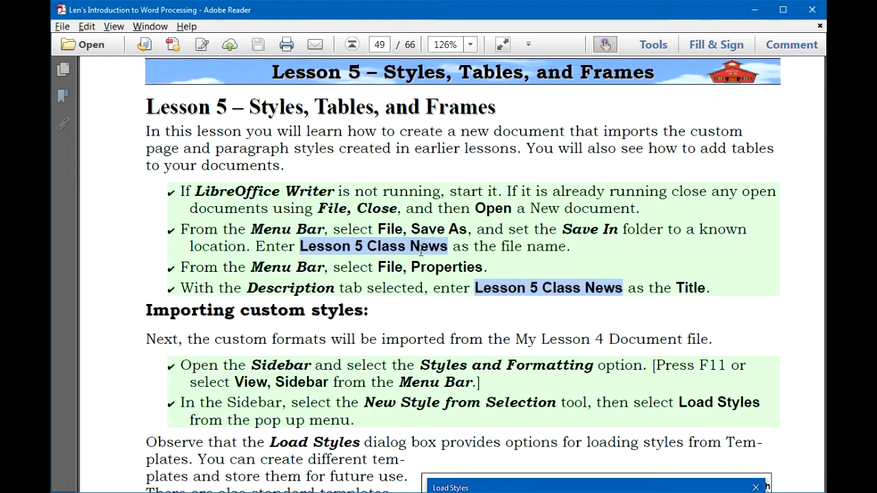
- Switch to LibreOffice Writer and set style loading to include text, frame, page and numbering styles with overwriting enabled
{"action": "key", "text": "alt+Tab"}
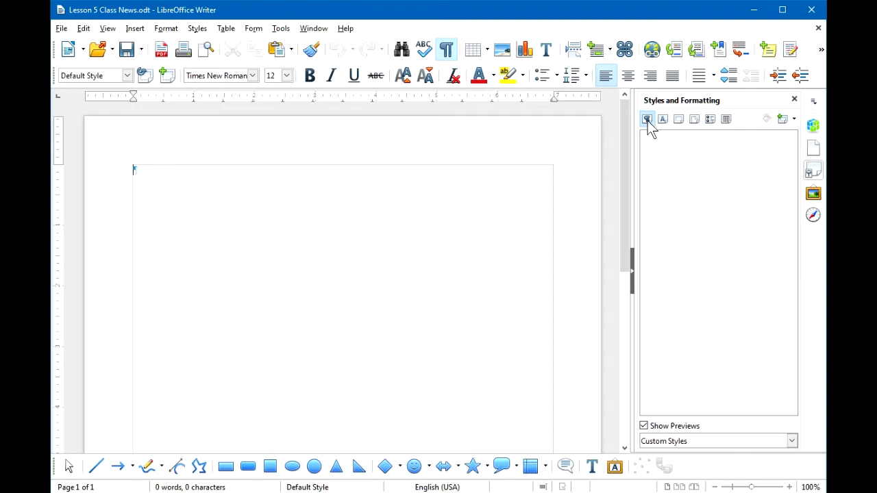
{"action": "left_click", "coordinate": [694, 120]}
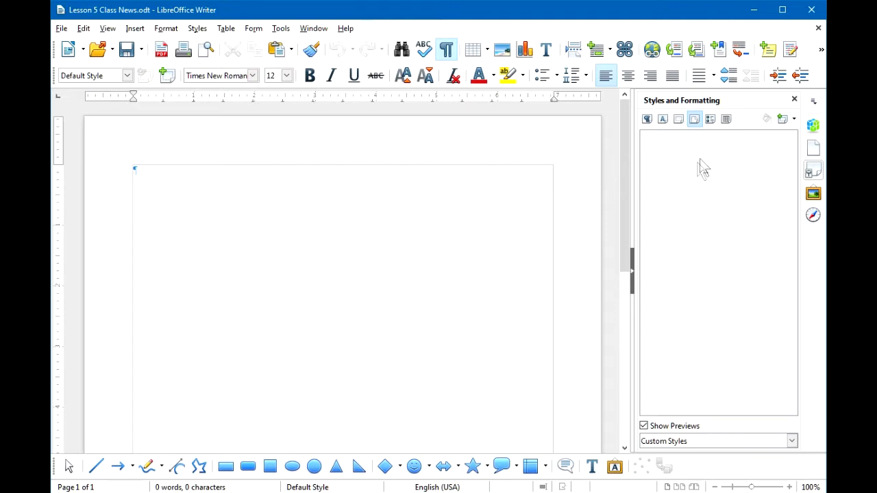
{"action": "left_click", "coordinate": [792, 119]}
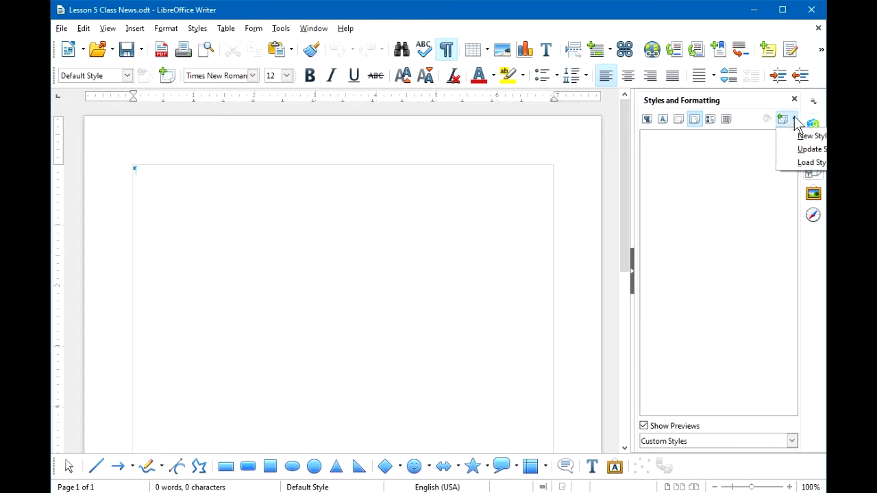
{"action": "left_click", "coordinate": [801, 162]}
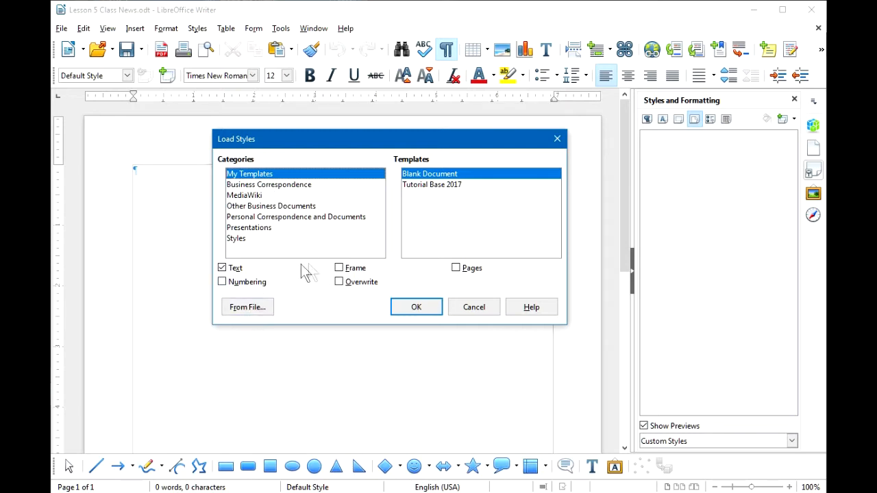
{"action": "left_click", "coordinate": [339, 269]}
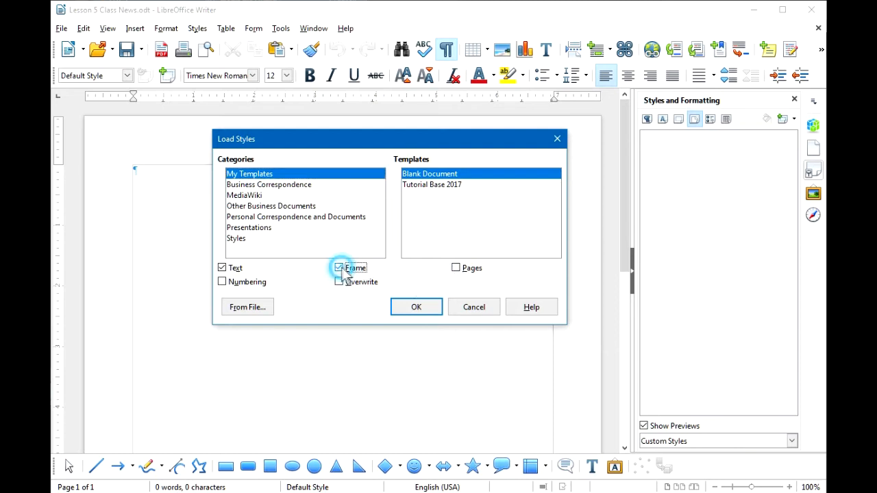
{"action": "left_click", "coordinate": [455, 268]}
{"action": "left_click", "coordinate": [341, 282]}
{"action": "left_click", "coordinate": [222, 282]}
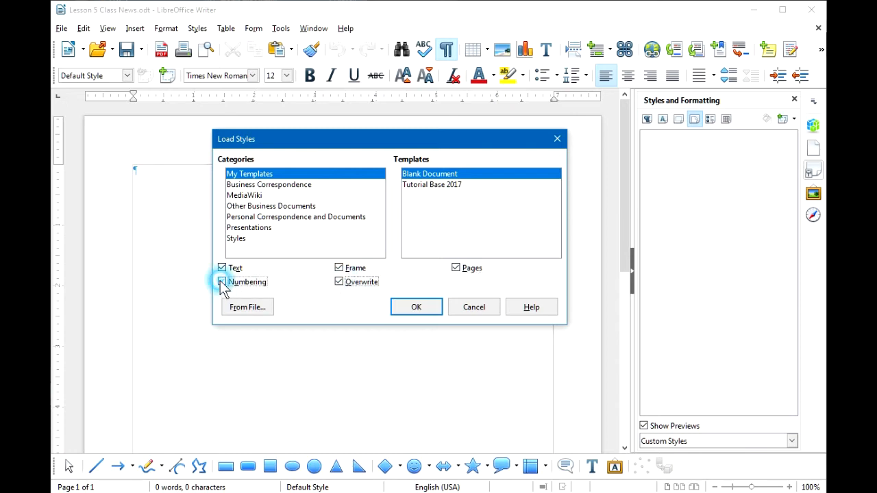
- Load the styles from the file My Lesson 4.odt in the Practice Documents folder
{"action": "left_click", "coordinate": [254, 308]}
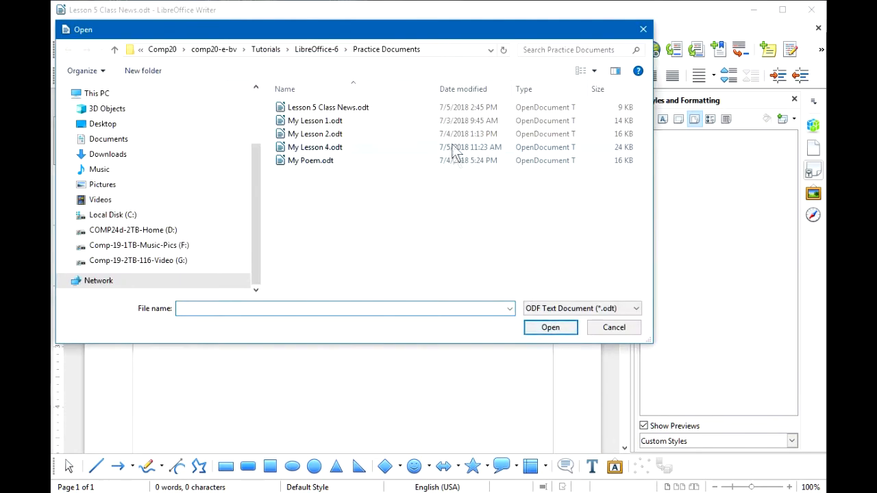
{"action": "left_click_drag", "start_coordinate": [391, 29], "coordinate": [455, 61]}
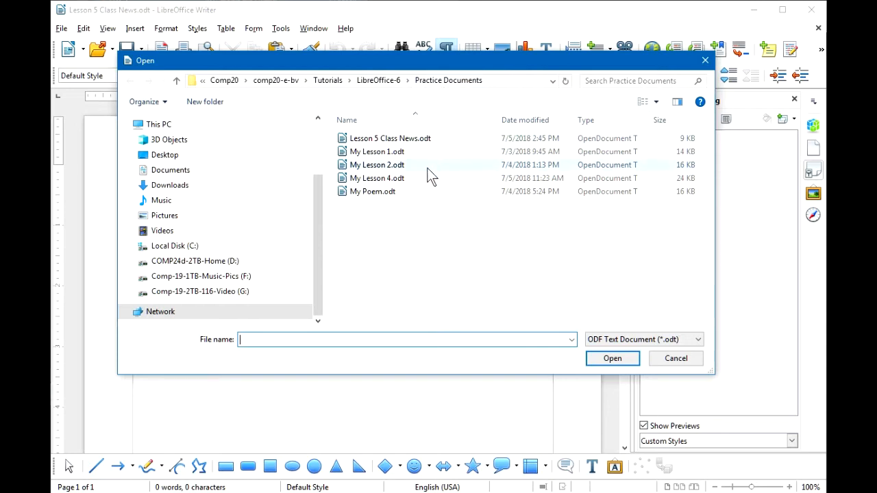
{"action": "left_click", "coordinate": [374, 179]}
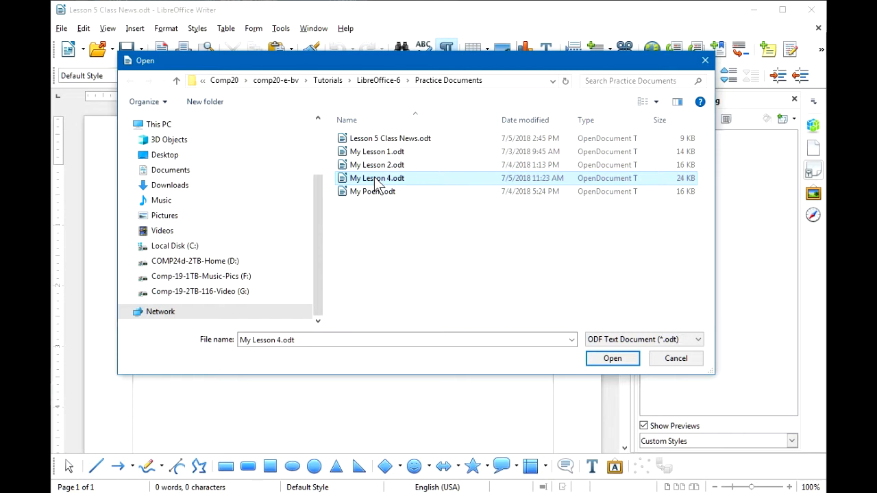
{"action": "left_click", "coordinate": [605, 359]}
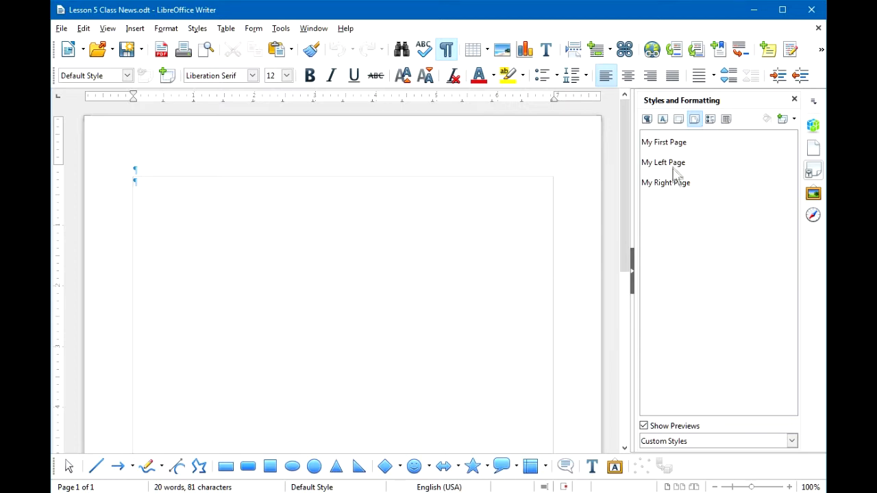
- Review the imported custom paragraph and page styles, and apply the My First Page style to the document's first page
{"action": "left_click", "coordinate": [646, 119]}
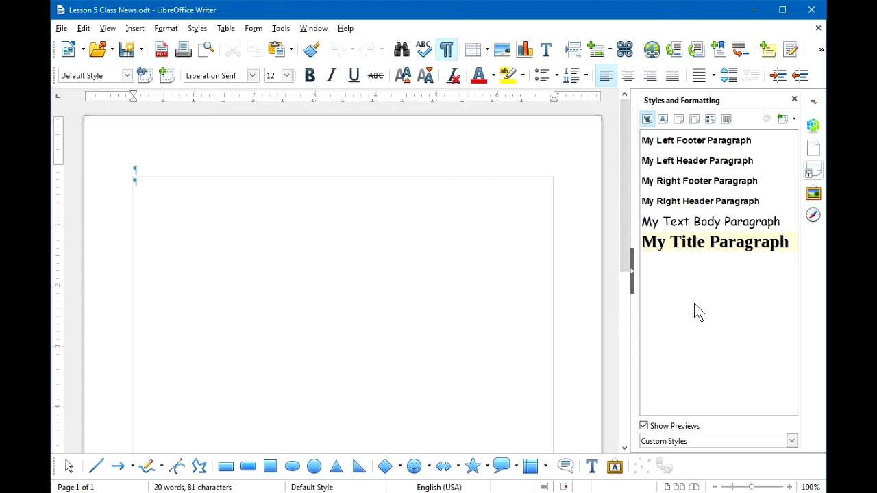
{"action": "left_click", "coordinate": [694, 119]}
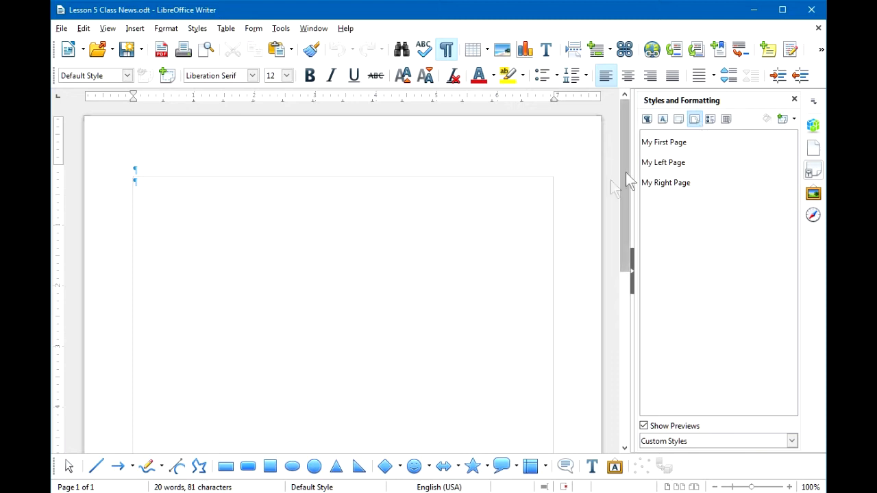
{"action": "left_click", "coordinate": [240, 191]}
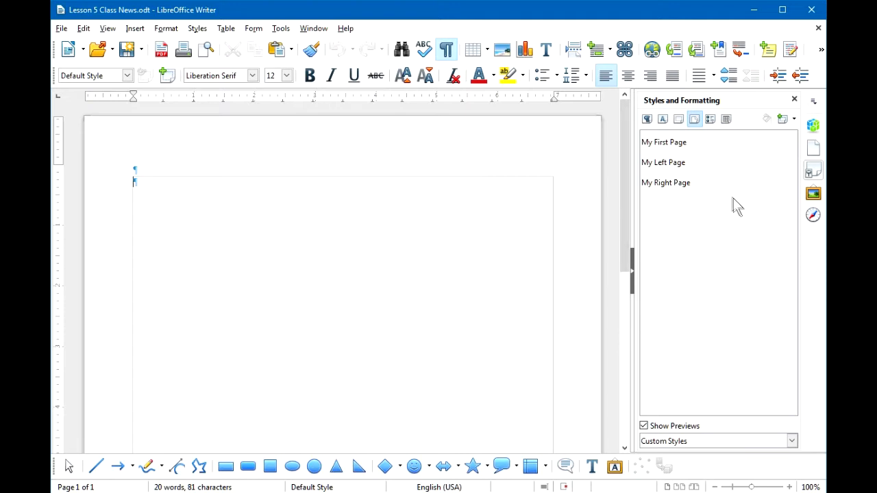
{"action": "double_click", "coordinate": [670, 145]}
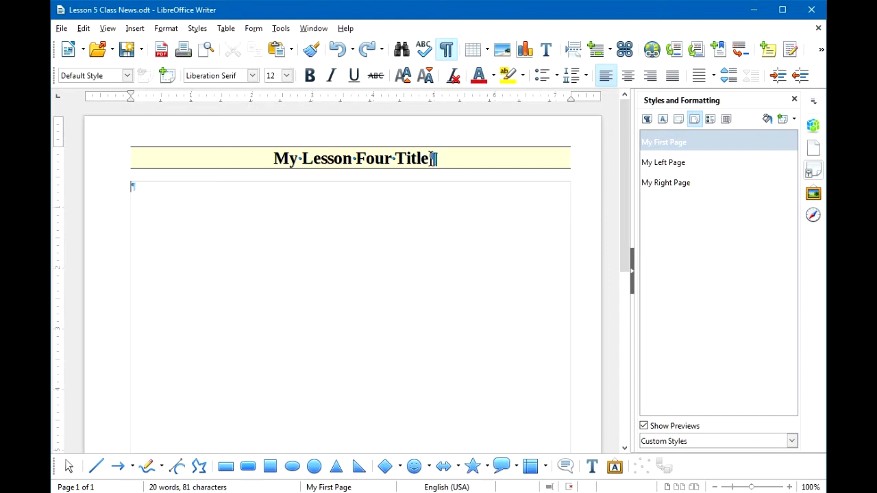
- Replace the title in the page header with "Lesson 5 Class Notes"
{"action": "triple_click", "coordinate": [368, 159]}
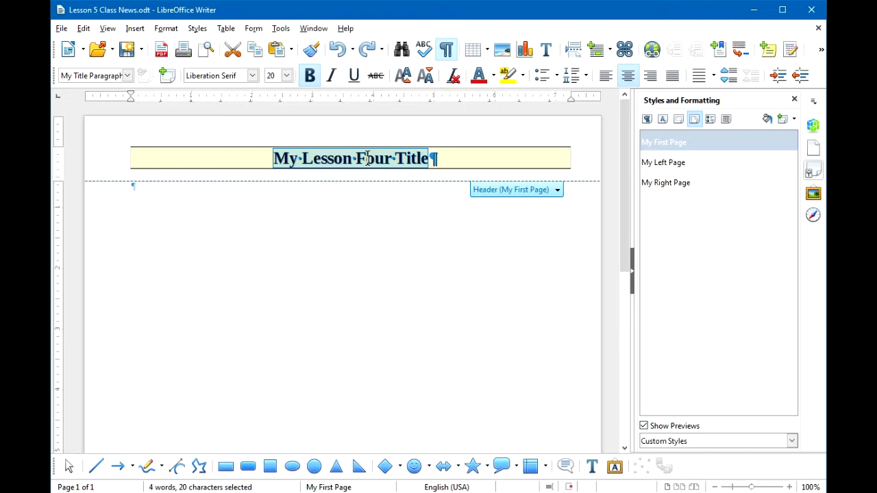
{"action": "type", "text": "Lesson 5 Class Notes"}
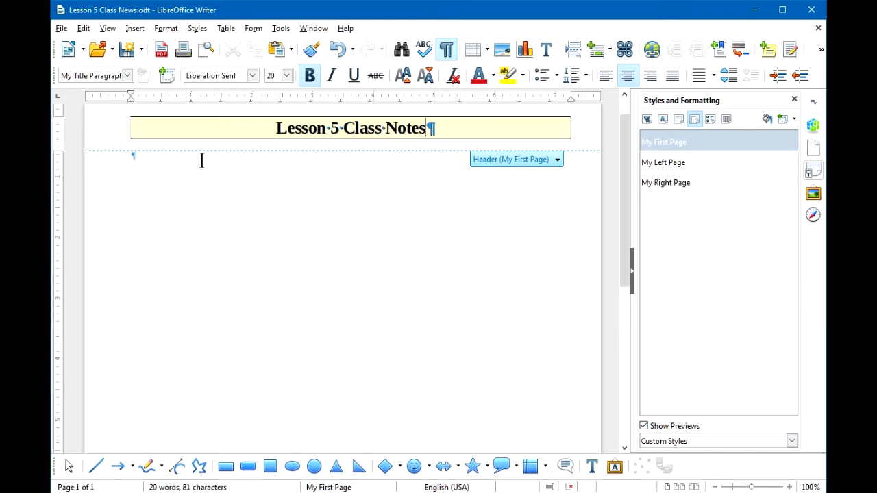
- Enter "Class notes for" on the first body line and insert a date field after it
{"action": "left_click", "coordinate": [201, 160]}
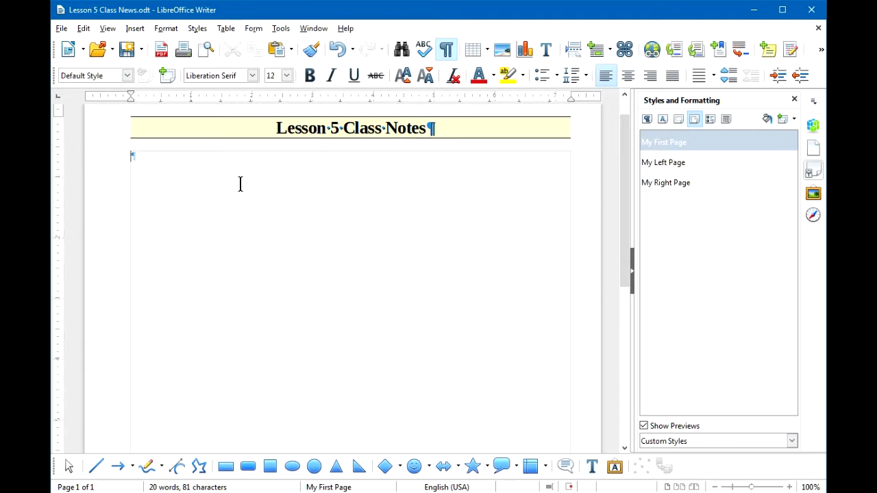
{"action": "scroll", "coordinate": [158, 187], "scroll_direction": "up", "scroll_amount": 1}
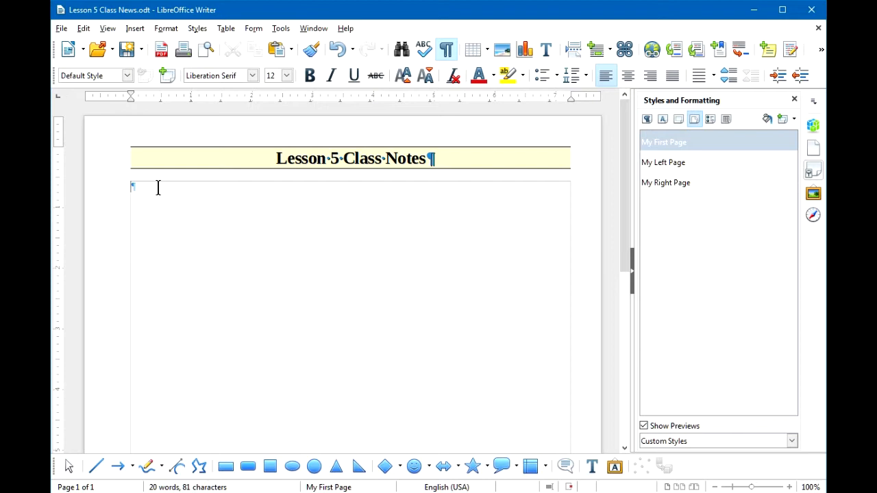
{"action": "type", "text": "Class notes for"}
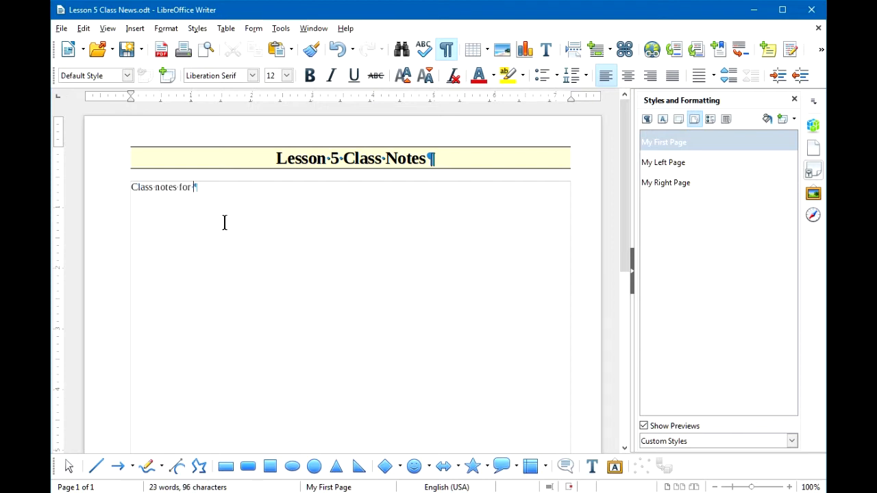
{"action": "left_click", "coordinate": [134, 29]}
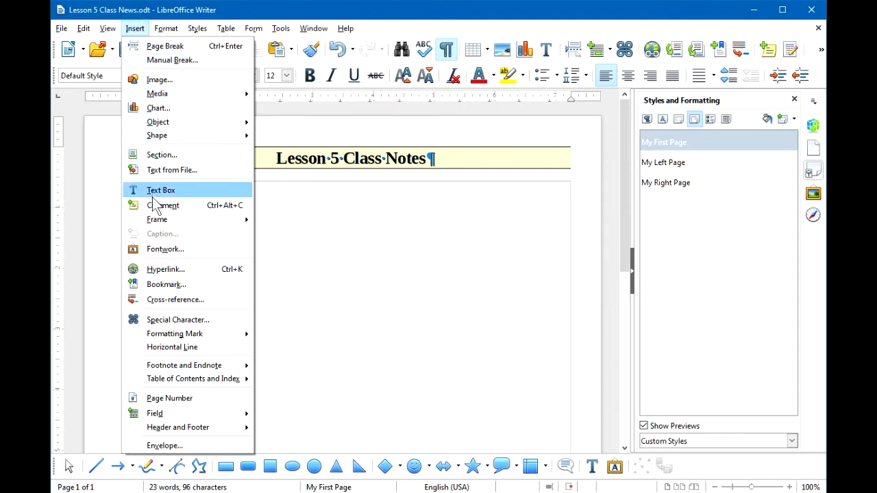
{"action": "mouse_move", "coordinate": [161, 416]}
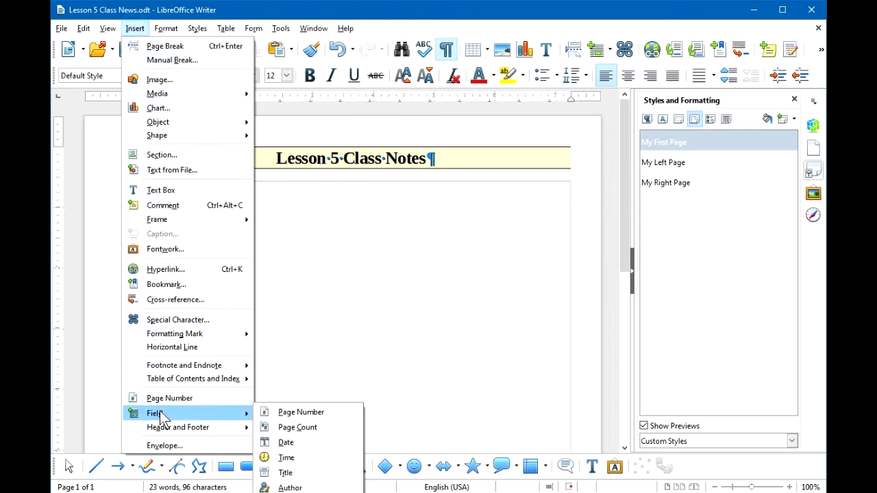
{"action": "left_click", "coordinate": [285, 443]}
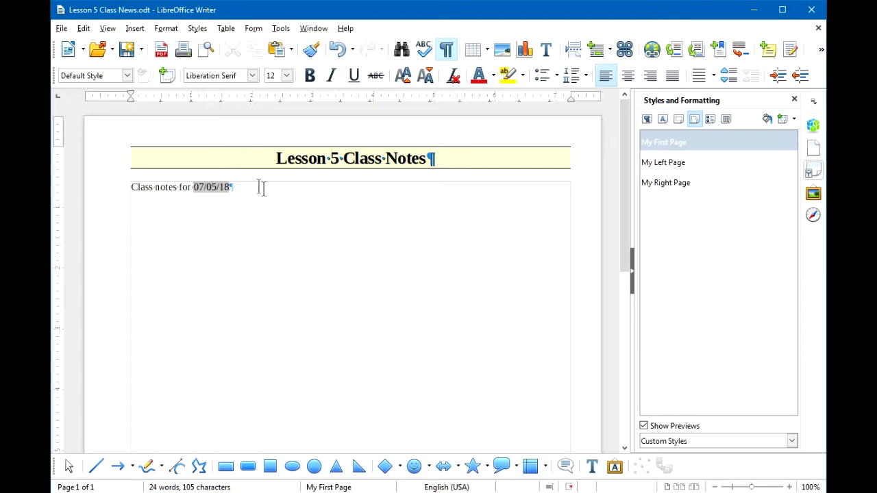
- Change the date field's format to the "Friday, December 31, 1999" style, keeping it as a fixed date
{"action": "double_click", "coordinate": [211, 188]}
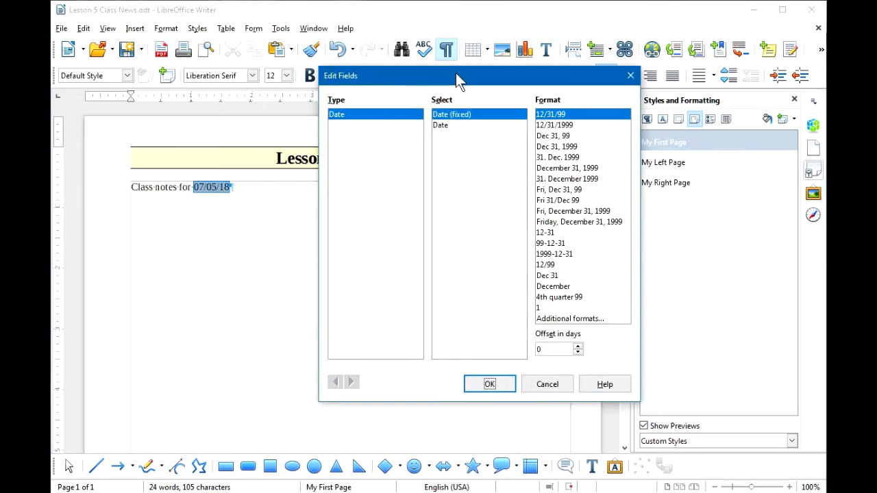
{"action": "left_click_drag", "start_coordinate": [473, 74], "coordinate": [466, 76]}
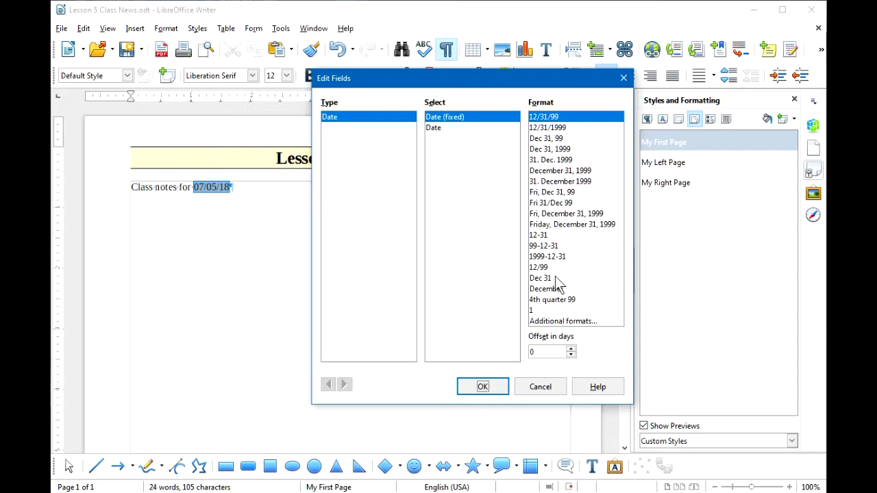
{"action": "left_click", "coordinate": [538, 226]}
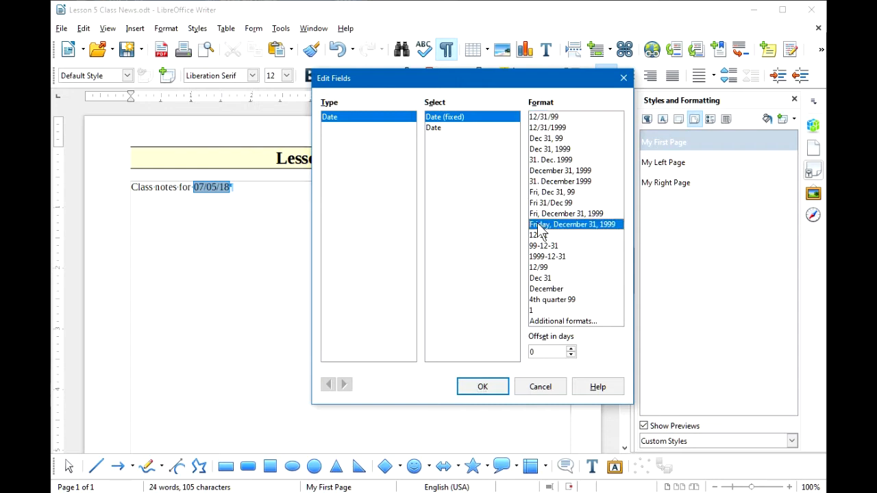
{"action": "left_click", "coordinate": [487, 384]}
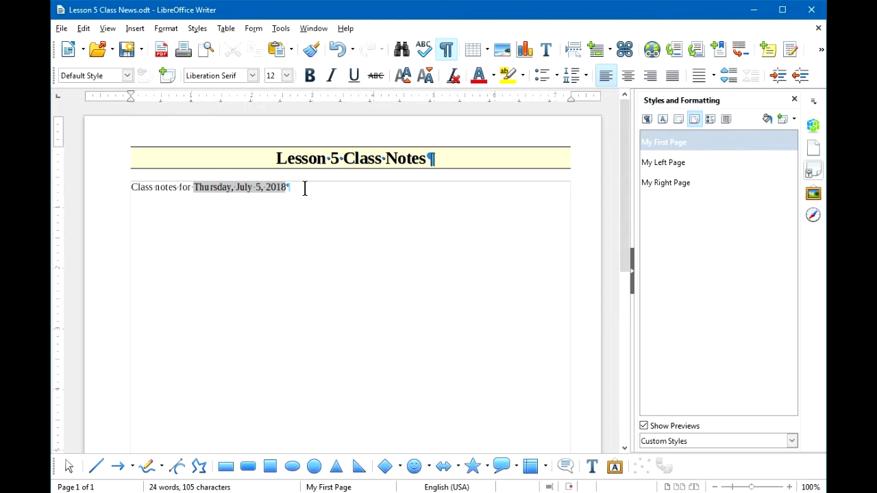
- Apply the Heading 1 paragraph style to the "Class notes for" line and check the styles of the heading and the text below
{"action": "left_click", "coordinate": [127, 75]}
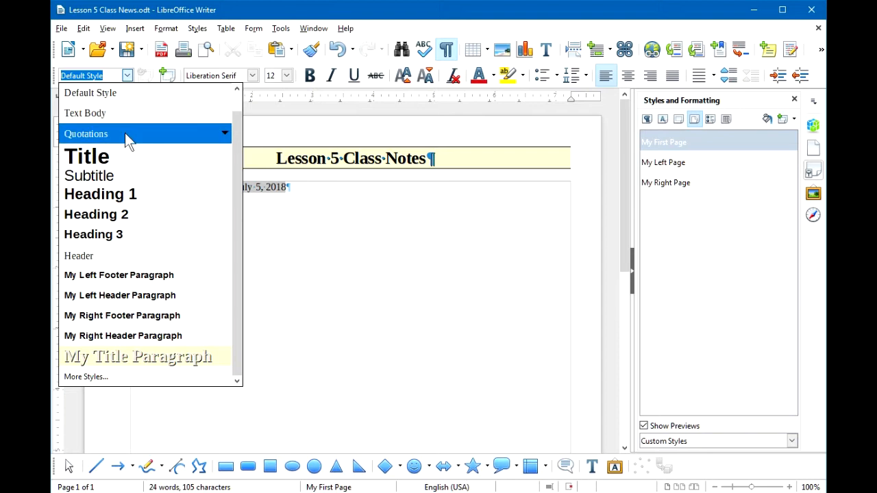
{"action": "left_click", "coordinate": [124, 191]}
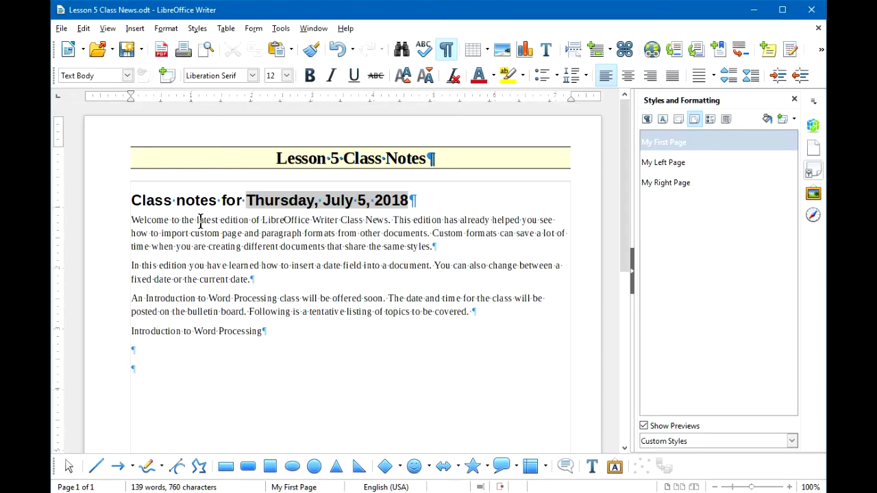
{"action": "left_click", "coordinate": [177, 200]}
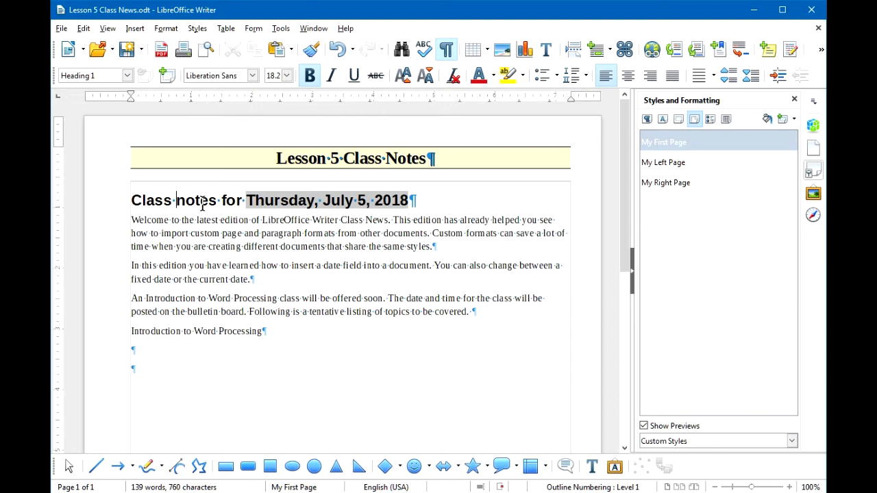
{"action": "left_click", "coordinate": [190, 219]}
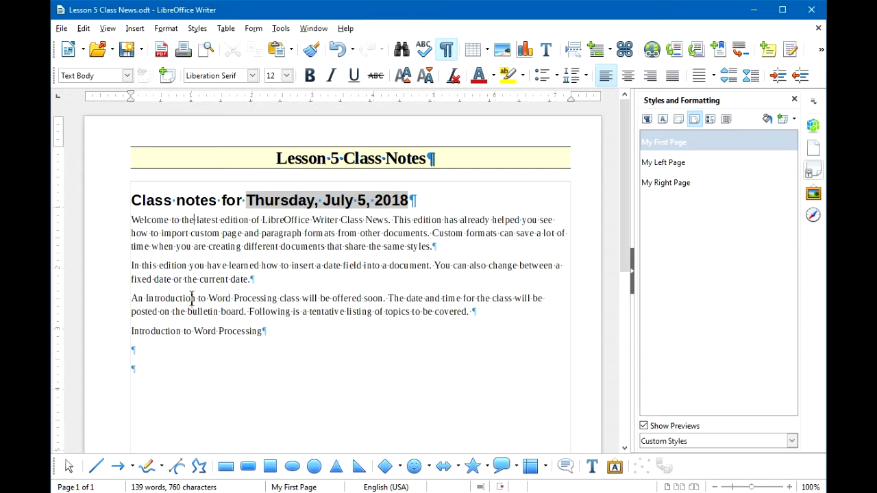
- Apply the Title paragraph style to the line "Introduction to Word Processing"
{"action": "left_click", "coordinate": [202, 332]}
{"action": "left_click", "coordinate": [127, 76]}
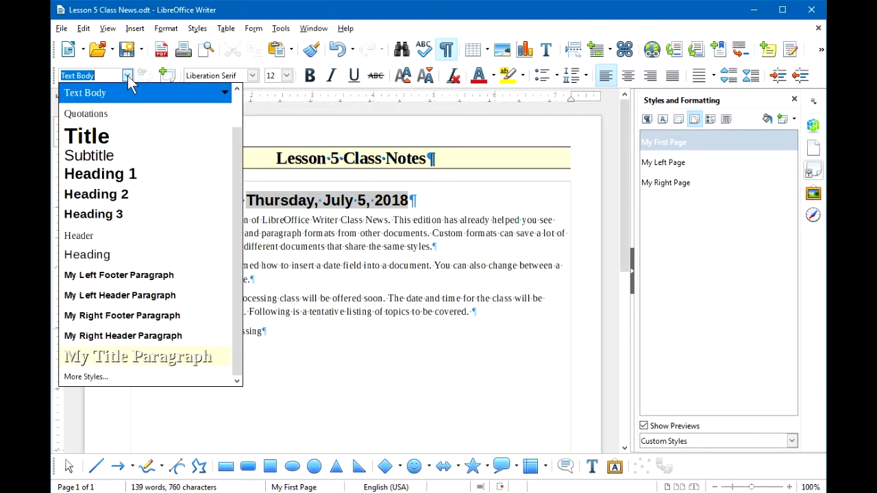
{"action": "left_click", "coordinate": [107, 134]}
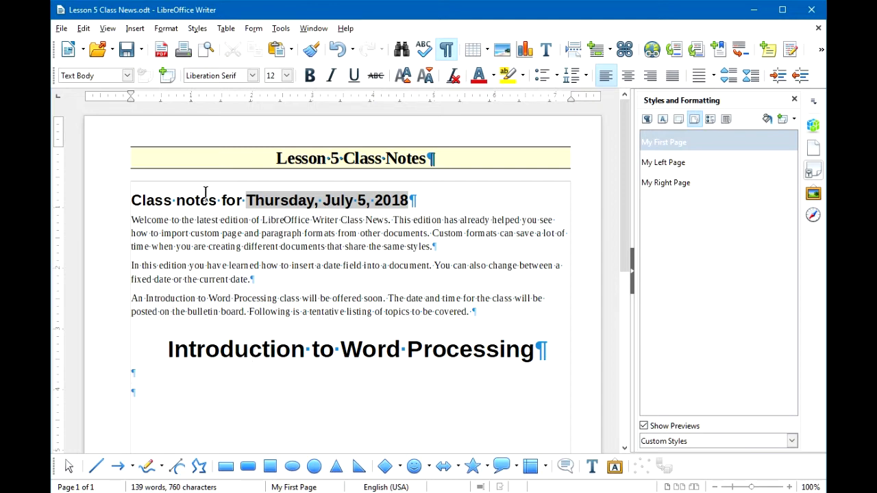
- Insert a table of 2 columns and 3 rows with a repeating heading row below the "Introduction to Word Processing" title
{"action": "left_click", "coordinate": [226, 28]}
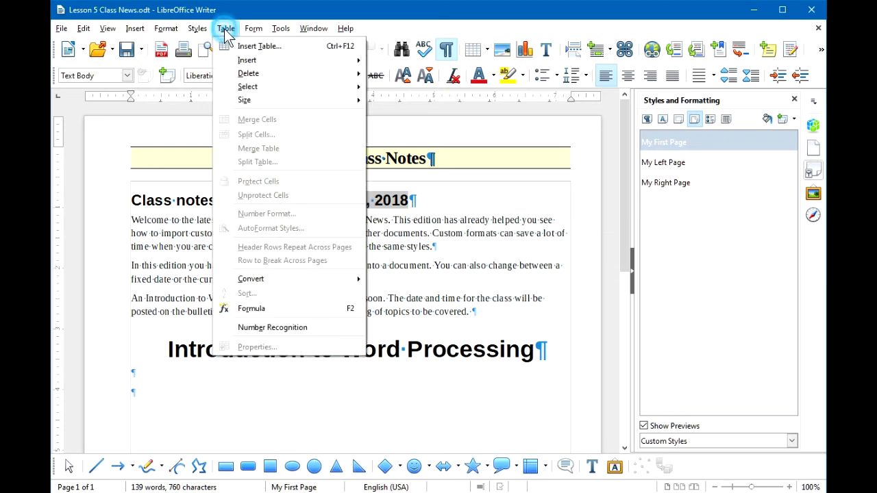
{"action": "left_click", "coordinate": [252, 45]}
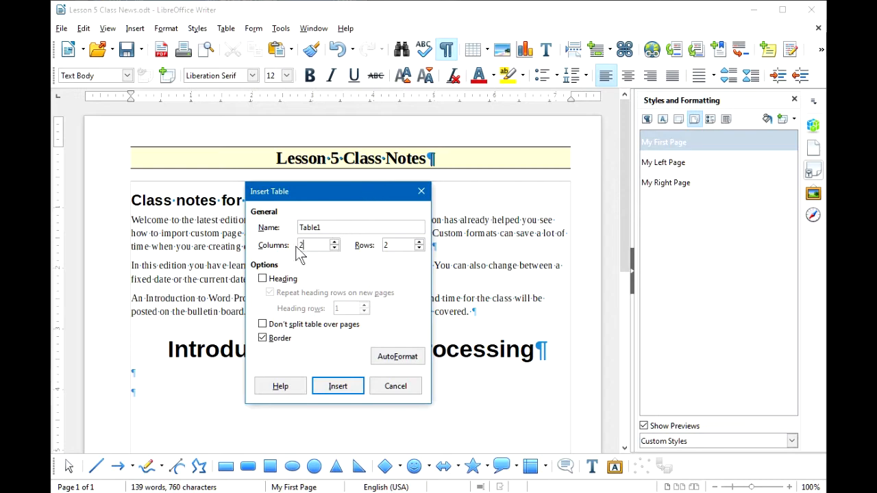
{"action": "left_click", "coordinate": [419, 242]}
{"action": "left_click", "coordinate": [263, 279]}
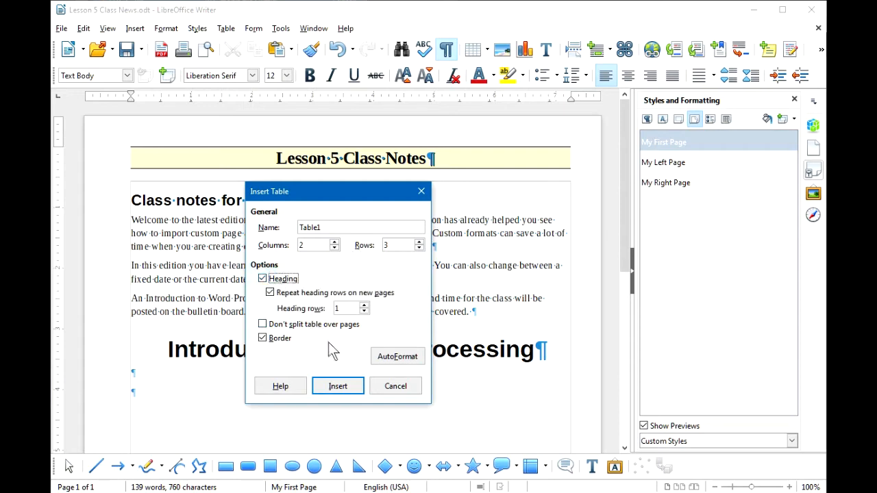
{"action": "left_click", "coordinate": [338, 386]}
- Enter the column headings "Session" and "Topic" and add a fourth row at the end of the table
{"action": "scroll", "coordinate": [384, 356], "scroll_direction": "down", "scroll_amount": 3}
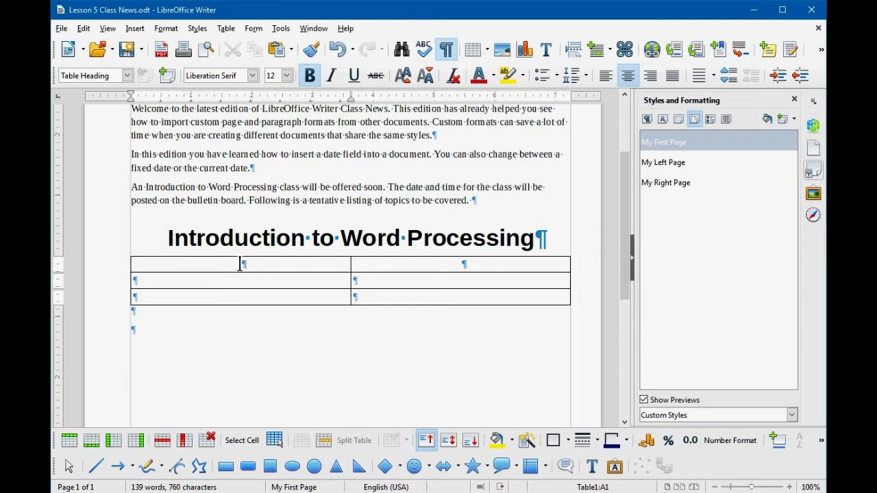
{"action": "type", "text": "Session"}
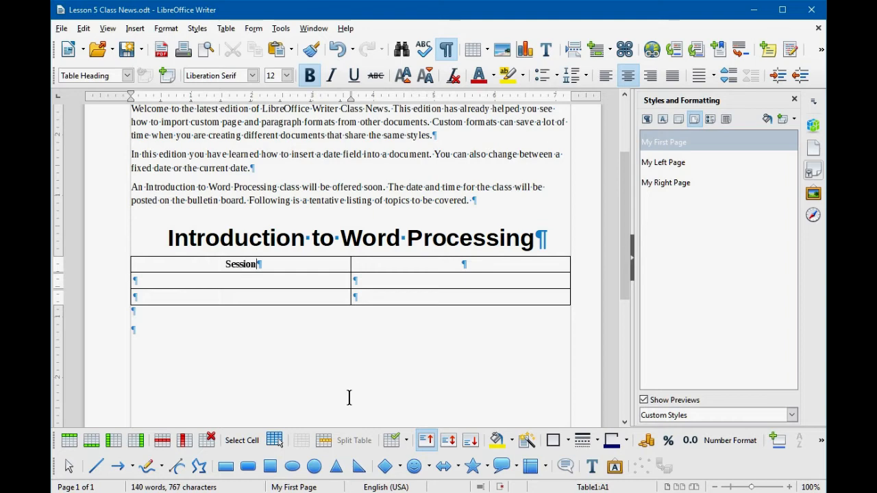
{"action": "key", "text": "Tab"}
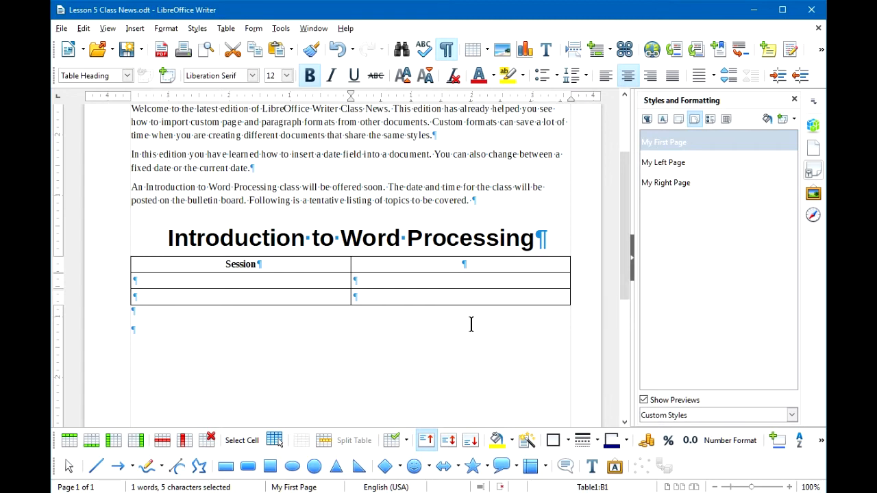
{"action": "type", "text": "Topic"}
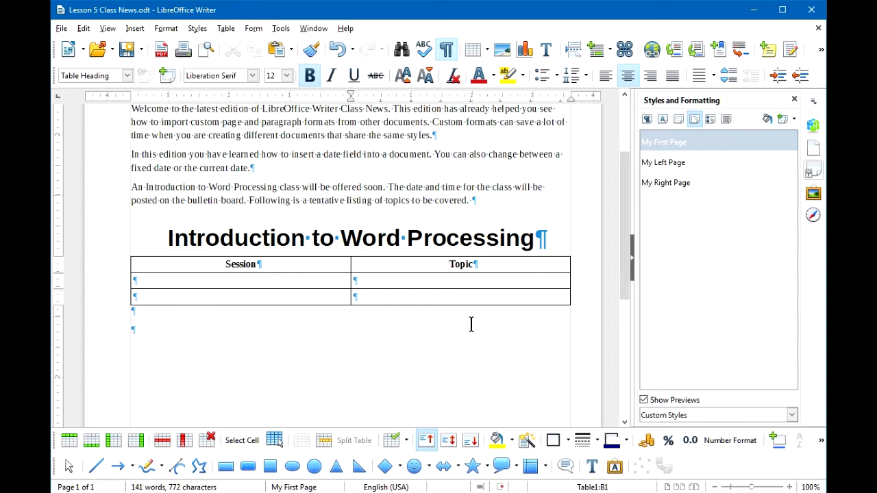
{"action": "key", "text": "Tab"}
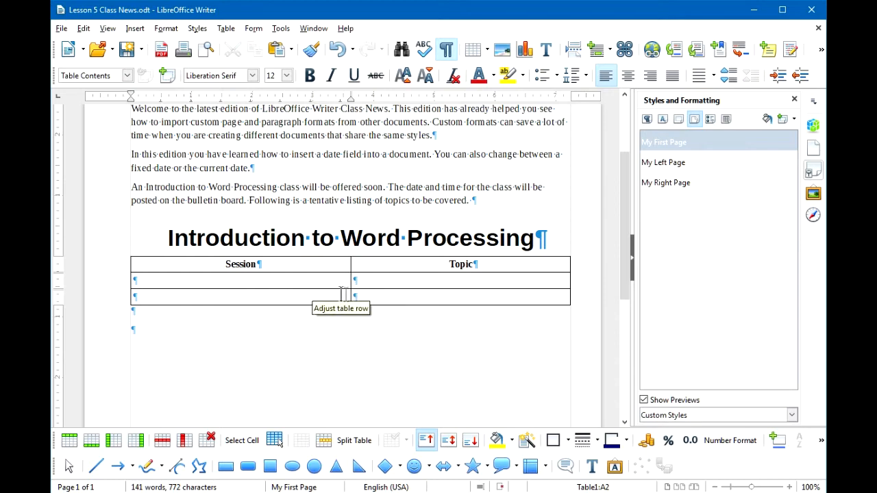
{"action": "left_click", "coordinate": [368, 295]}
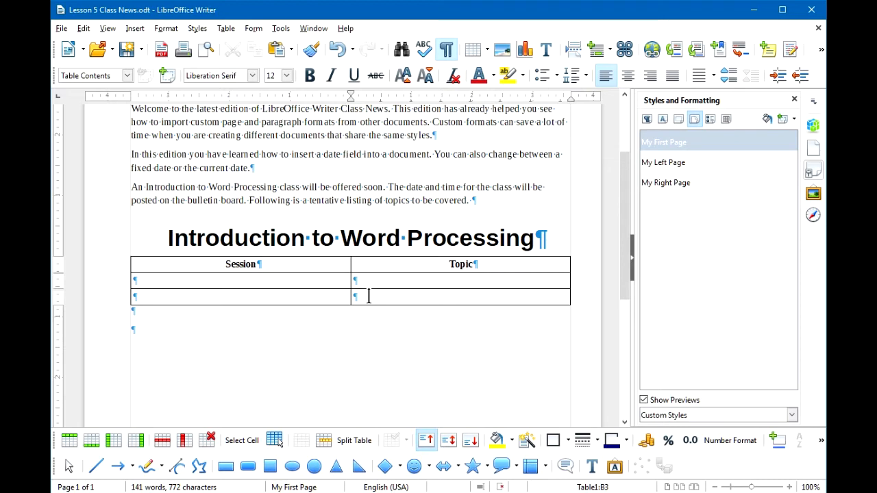
{"action": "key", "text": "Tab"}
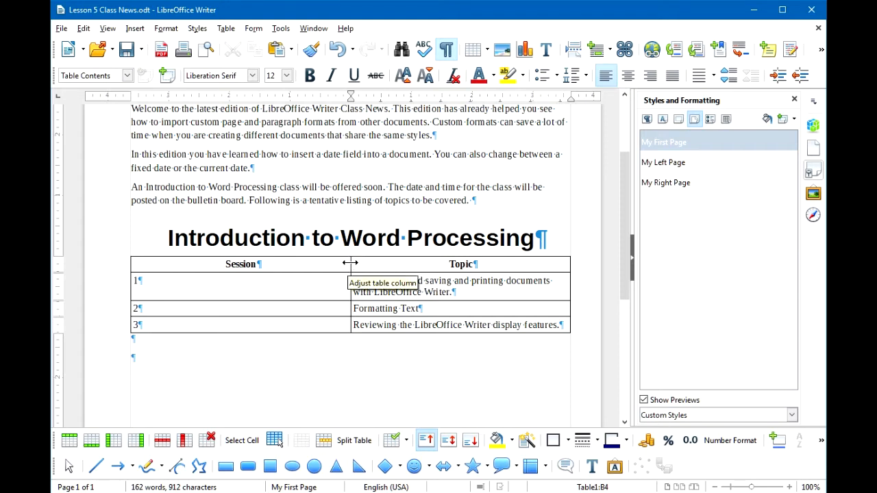
- Narrow the Session column to about 1.38" by moving the divider between the two table columns
{"action": "left_click_drag", "start_coordinate": [350, 262], "coordinate": [349, 263]}
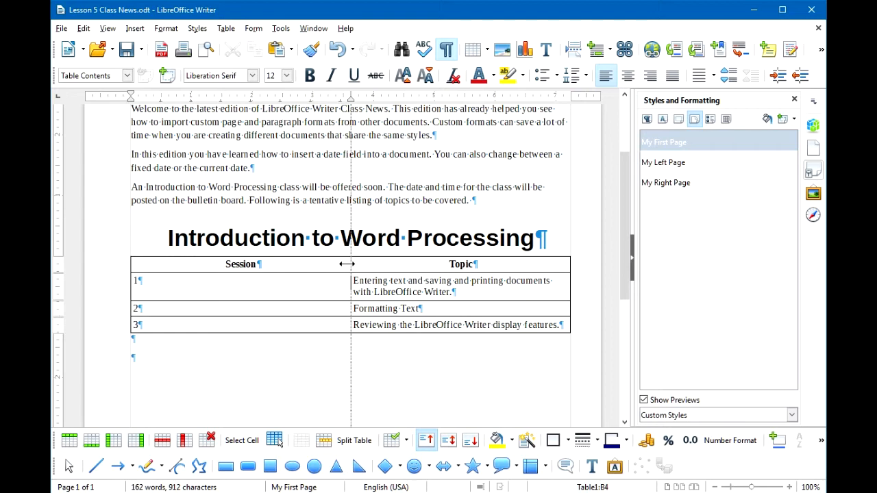
{"action": "left_click_drag", "start_coordinate": [346, 264], "coordinate": [213, 270]}
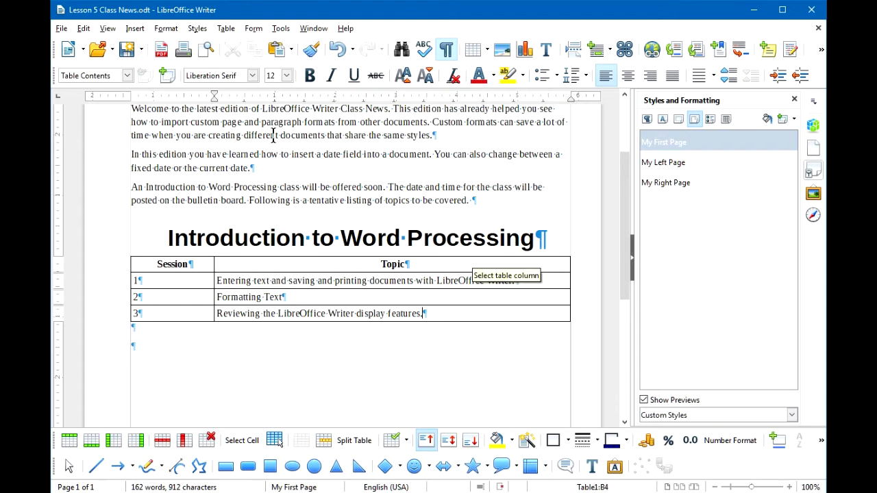
- Open the table's properties and check its general and text flow settings and the column widths
{"action": "left_click", "coordinate": [229, 29]}
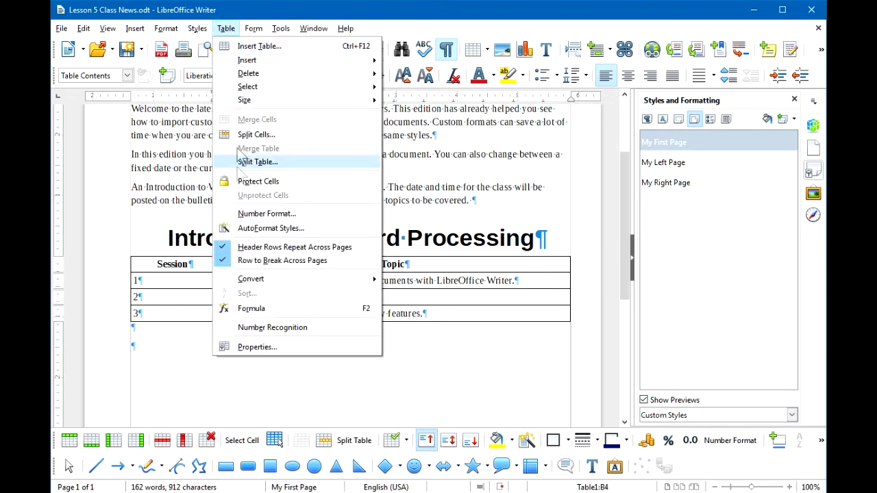
{"action": "left_click", "coordinate": [251, 347]}
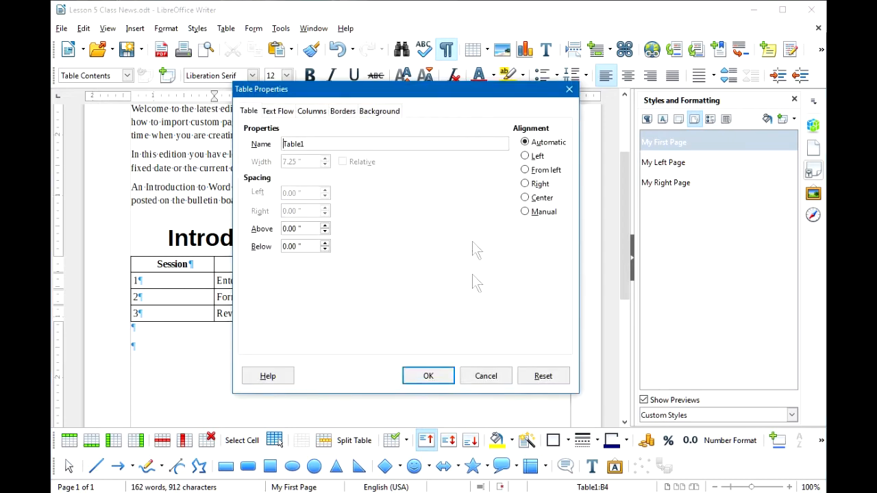
{"action": "left_click_drag", "start_coordinate": [429, 89], "coordinate": [415, 100]}
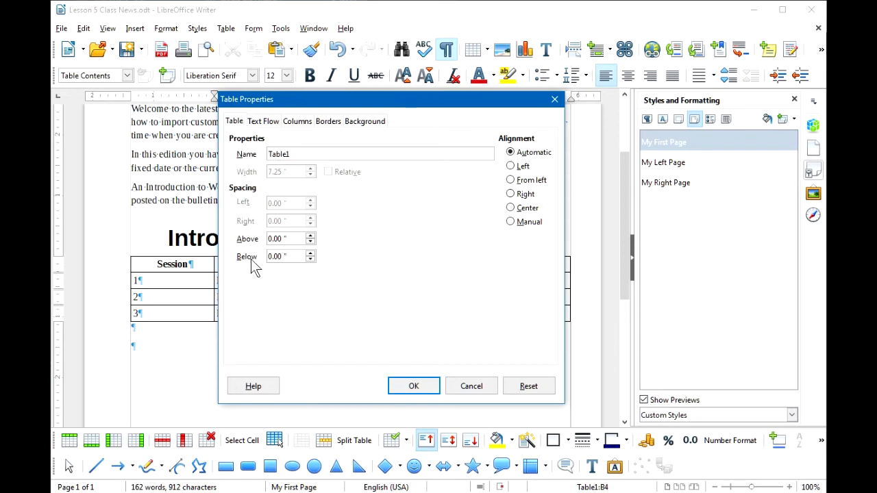
{"action": "left_click", "coordinate": [264, 122]}
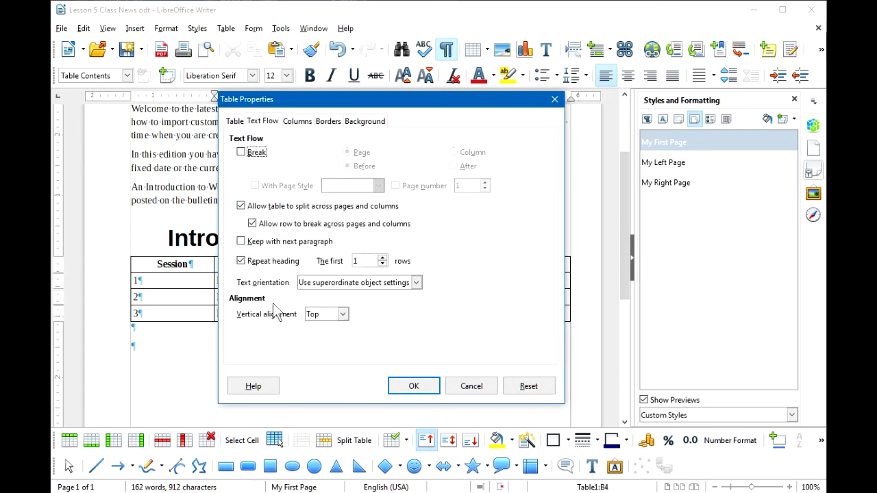
{"action": "left_click", "coordinate": [302, 126]}
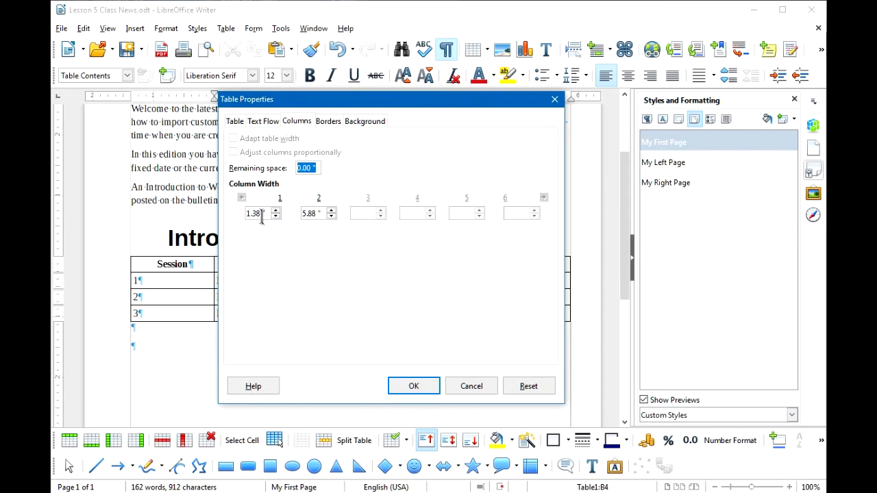
- Set the width of the table's first column to 1.25"
{"action": "left_click_drag", "start_coordinate": [262, 213], "coordinate": [246, 221]}
{"action": "type", "text": "1.25"}
{"action": "key", "text": "Up"}
{"action": "type", "text": "1."}
{"action": "key", "text": "Tab"}
{"action": "left_click", "coordinate": [261, 215]}
- Set the first column's width to 2", check the table's border settings, and apply the properties
{"action": "left_click_drag", "start_coordinate": [260, 215], "coordinate": [241, 214]}
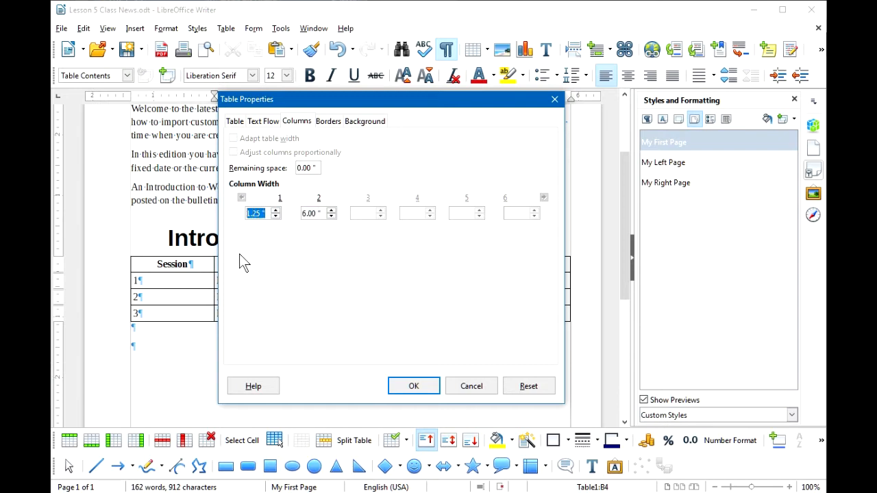
{"action": "type", "text": "2"}
{"action": "key", "text": "Tab"}
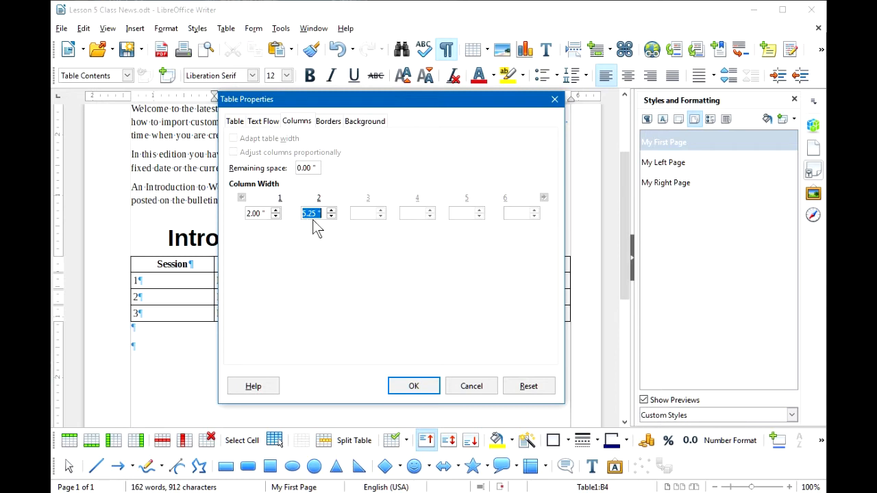
{"action": "left_click", "coordinate": [329, 122]}
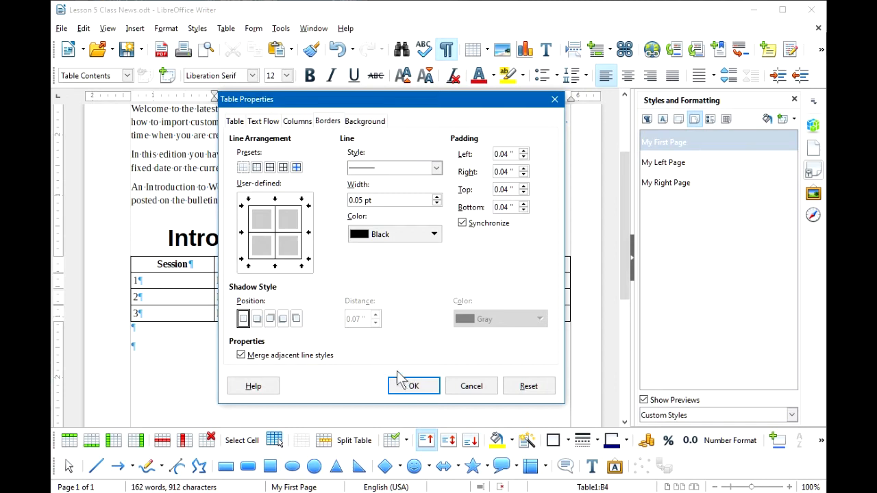
{"action": "left_click", "coordinate": [411, 387]}
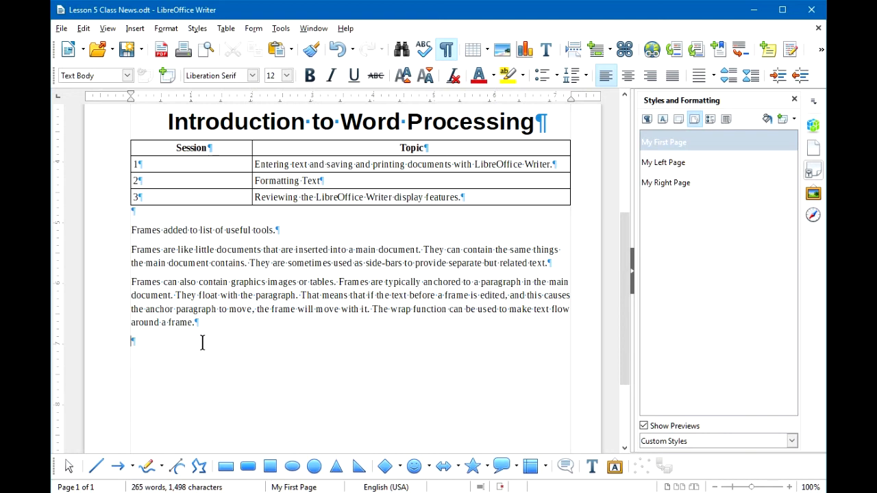
{"action": "left_click", "coordinate": [143, 230]}
{"action": "left_click", "coordinate": [153, 298]}
{"action": "left_click", "coordinate": [144, 231]}
{"action": "key", "text": "ctrl+z"}
- Apply the Heading 1 paragraph style to the line "Frames added to list of useful tools."
{"action": "left_click", "coordinate": [181, 230]}
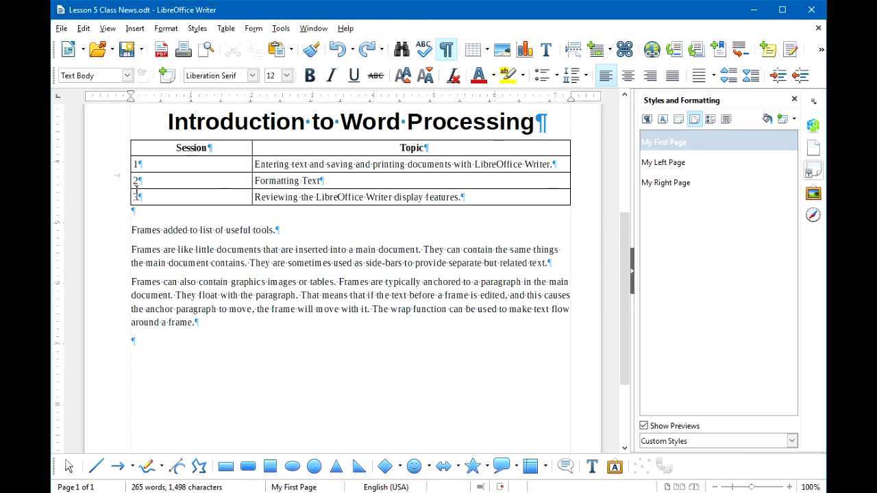
{"action": "left_click", "coordinate": [127, 74]}
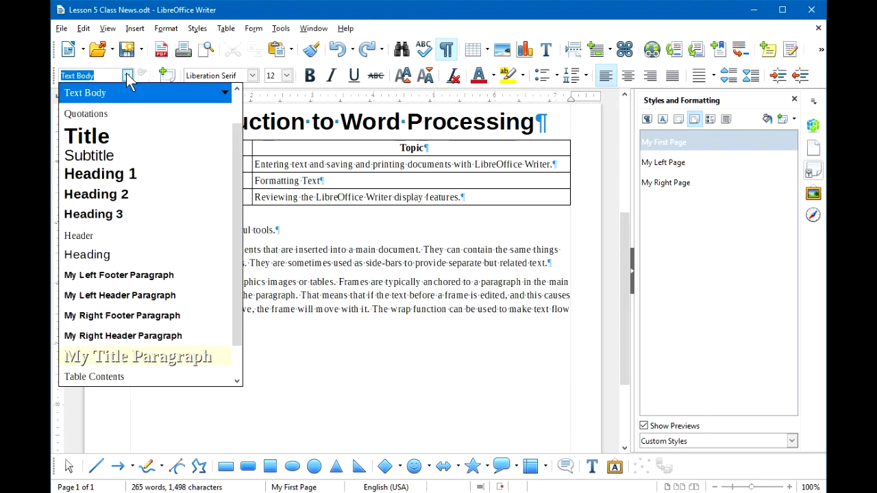
{"action": "left_click", "coordinate": [119, 176]}
- Start a new frame at the "Frames added to list of useful tools." heading, 2.5" wide and at least 1.5" high
{"action": "scroll", "coordinate": [316, 133], "scroll_direction": "down", "scroll_amount": 3}
{"action": "left_click", "coordinate": [322, 132]}
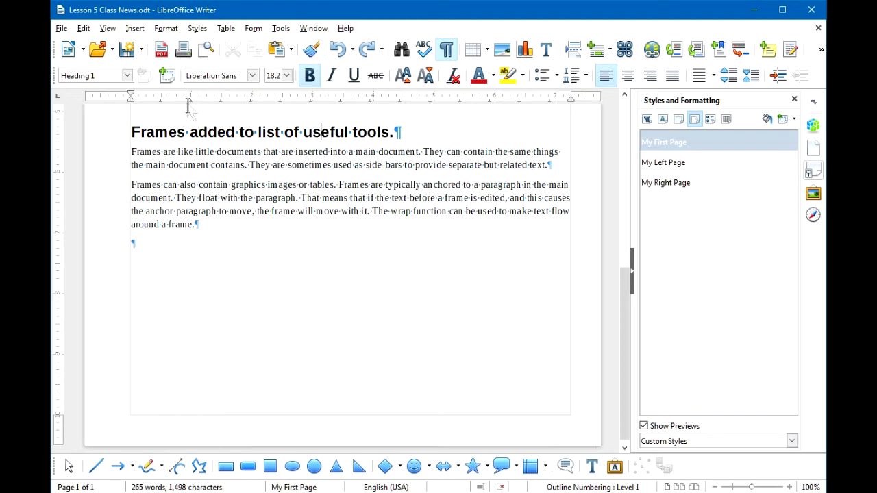
{"action": "left_click", "coordinate": [135, 29]}
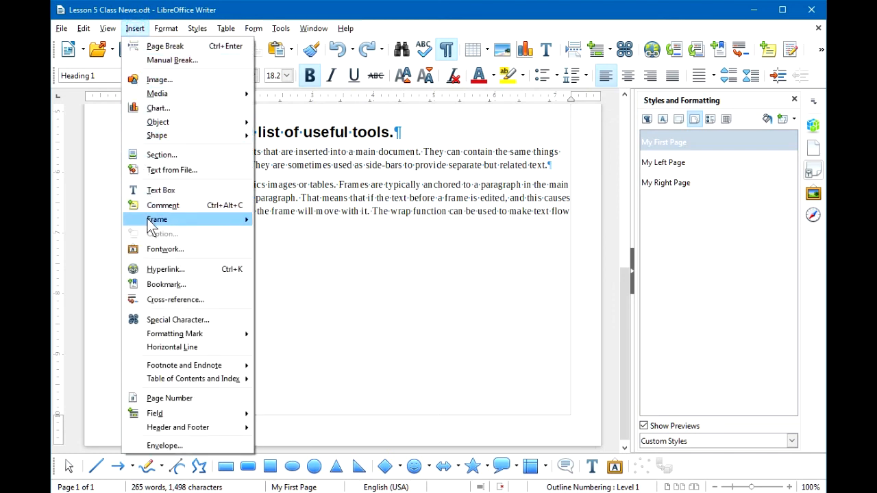
{"action": "mouse_move", "coordinate": [149, 221]}
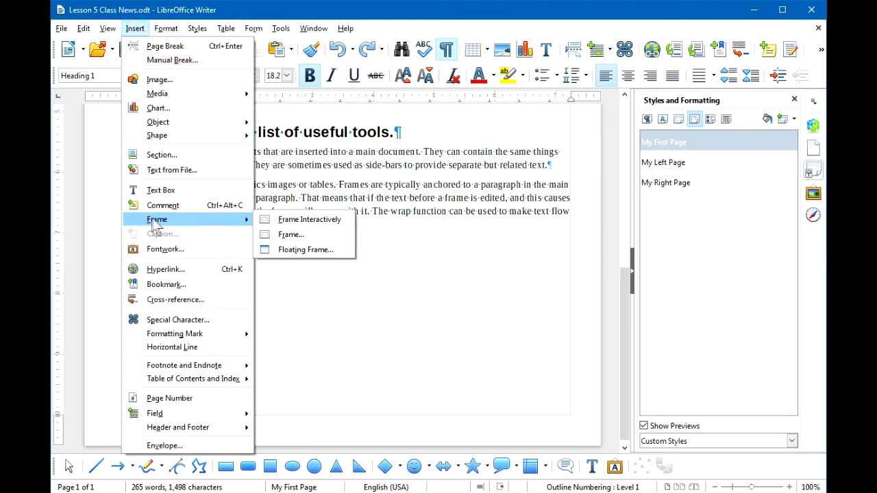
{"action": "left_click", "coordinate": [289, 235]}
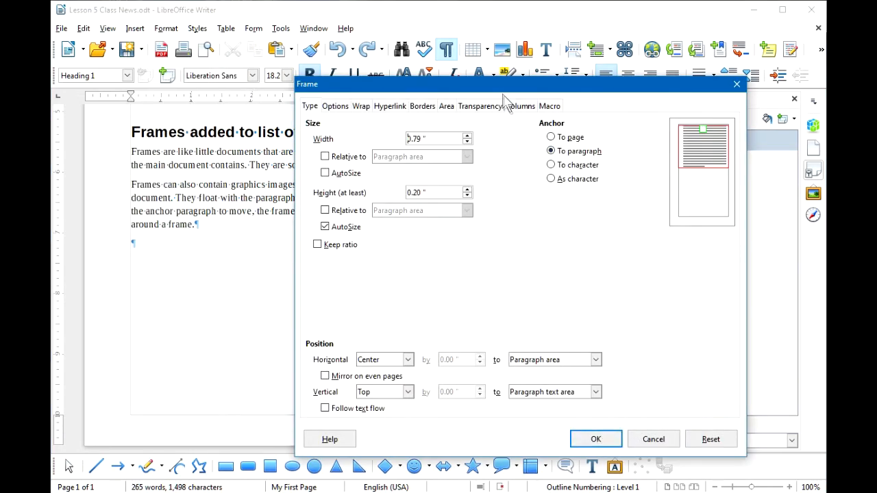
{"action": "left_click_drag", "start_coordinate": [501, 86], "coordinate": [451, 78]}
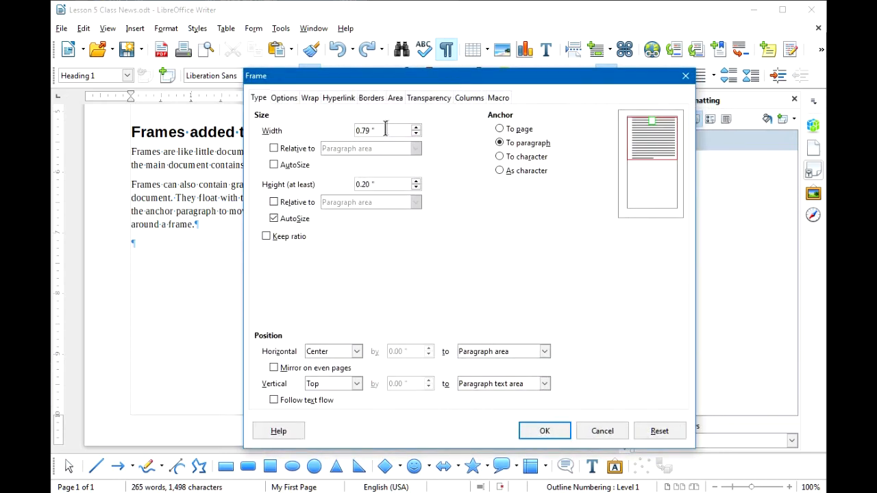
{"action": "left_click_drag", "start_coordinate": [381, 130], "coordinate": [341, 129]}
{"action": "type", "text": "2.5"}
{"action": "left_click_drag", "start_coordinate": [384, 183], "coordinate": [355, 185]}
{"action": "type", "text": "1.5"}
- Set the frame's horizontal position to Right and its text wrap to Before
{"action": "left_click", "coordinate": [355, 352]}
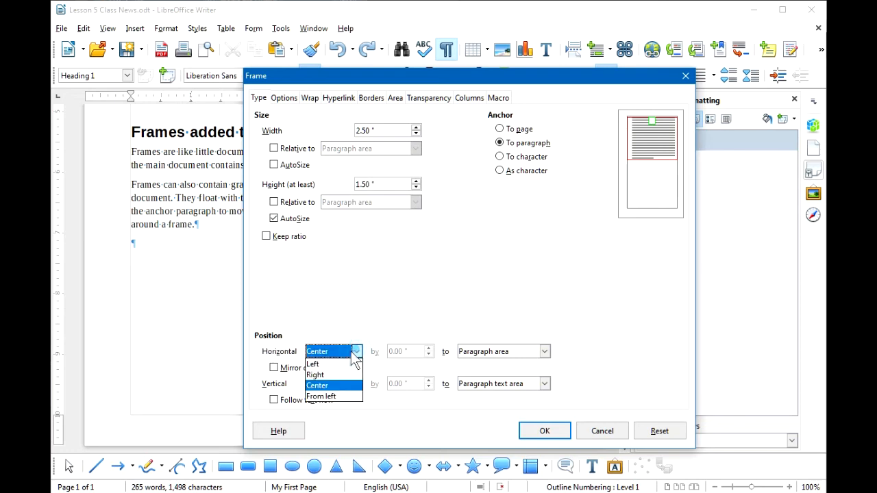
{"action": "left_click", "coordinate": [322, 375]}
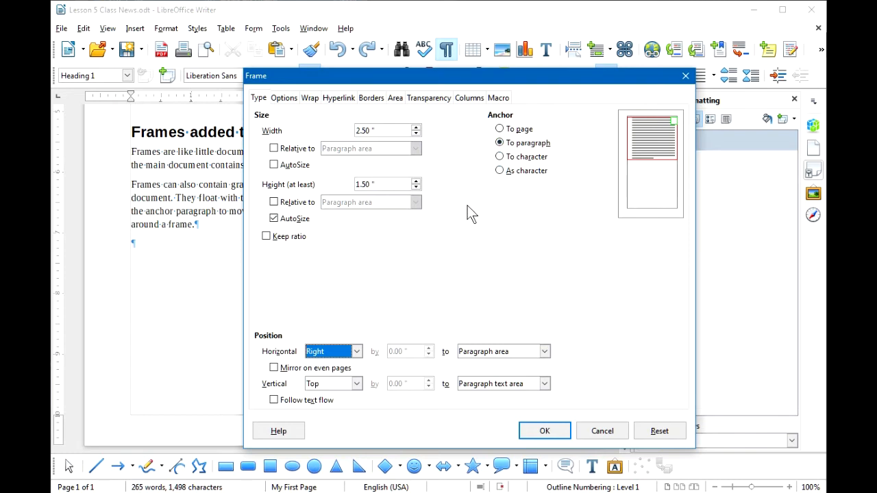
{"action": "left_click", "coordinate": [309, 100]}
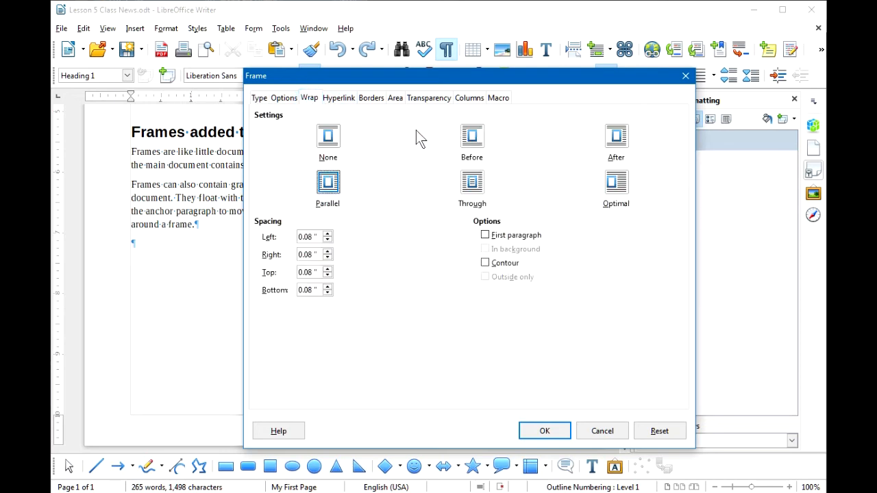
{"action": "left_click", "coordinate": [471, 136]}
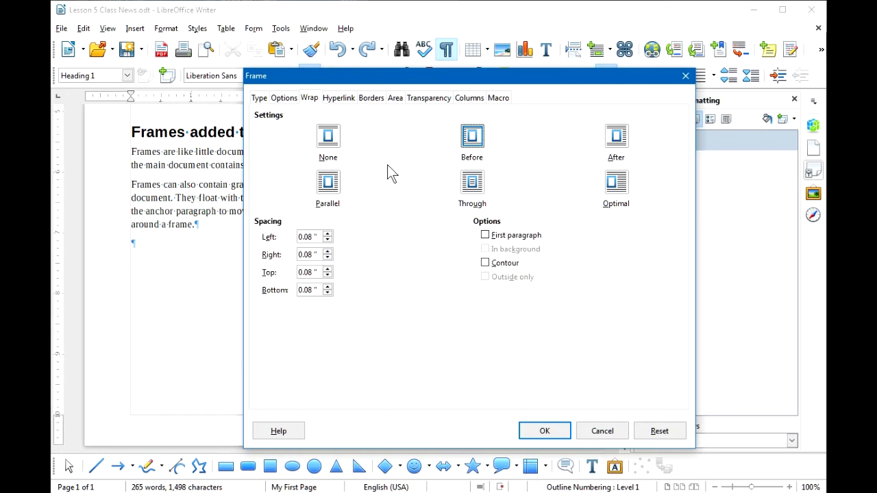
- Give the frame a box border on all four sides, 0.35 pt wide, with a shadow cast to the bottom right
{"action": "left_click", "coordinate": [371, 99]}
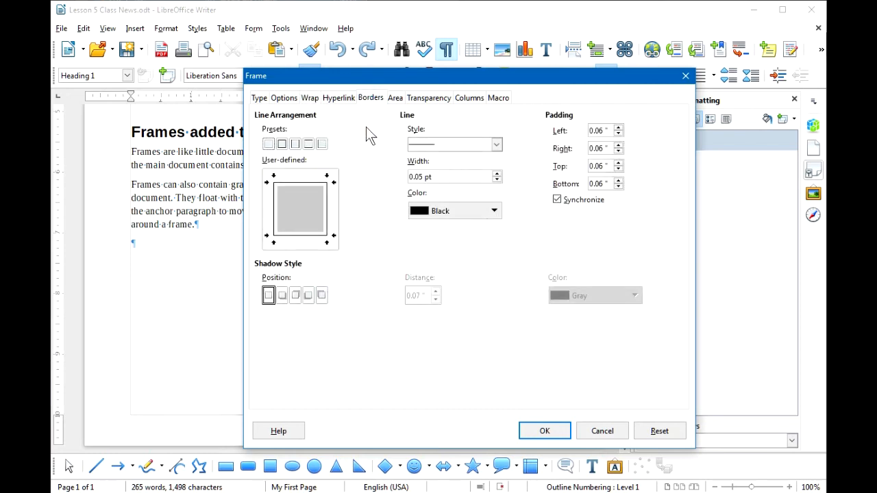
{"action": "left_click", "coordinate": [281, 145]}
{"action": "left_click_drag", "start_coordinate": [422, 176], "coordinate": [397, 176]}
{"action": "type", "text": "0.35"}
{"action": "left_click", "coordinate": [281, 296]}
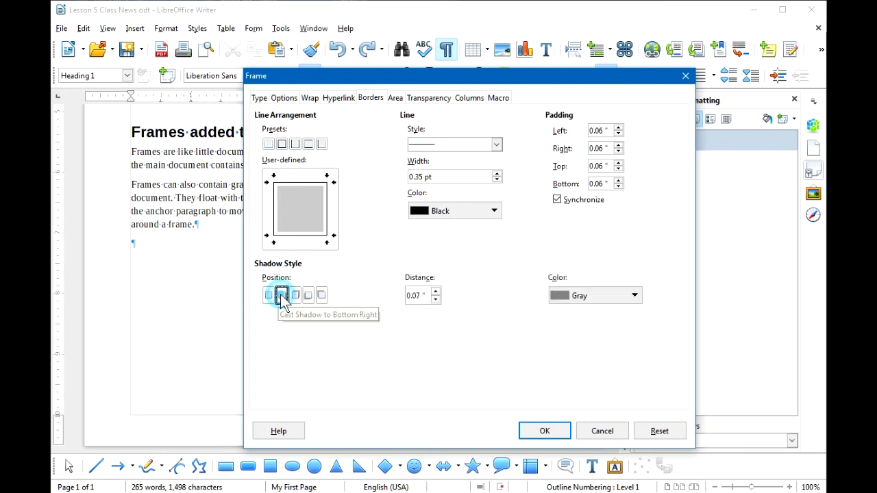
- Fill the frame's background with the solid color Light Yellow 4 and insert the frame
{"action": "left_click", "coordinate": [396, 98]}
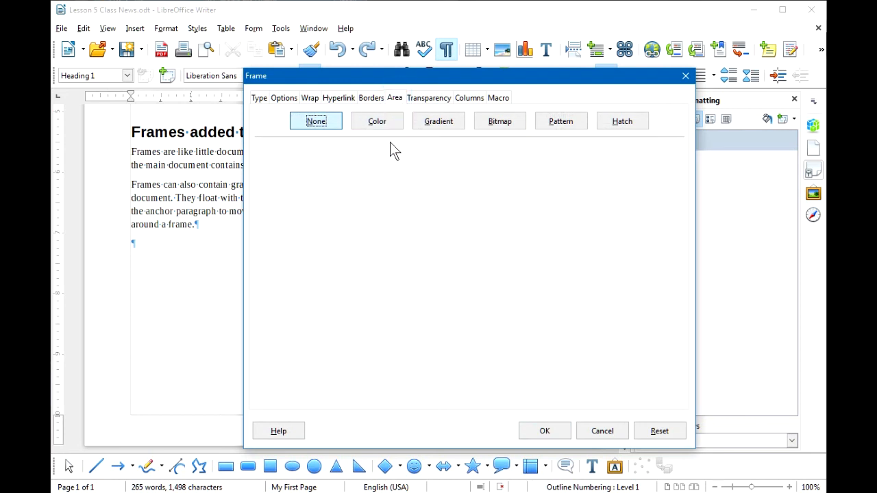
{"action": "left_click", "coordinate": [378, 125]}
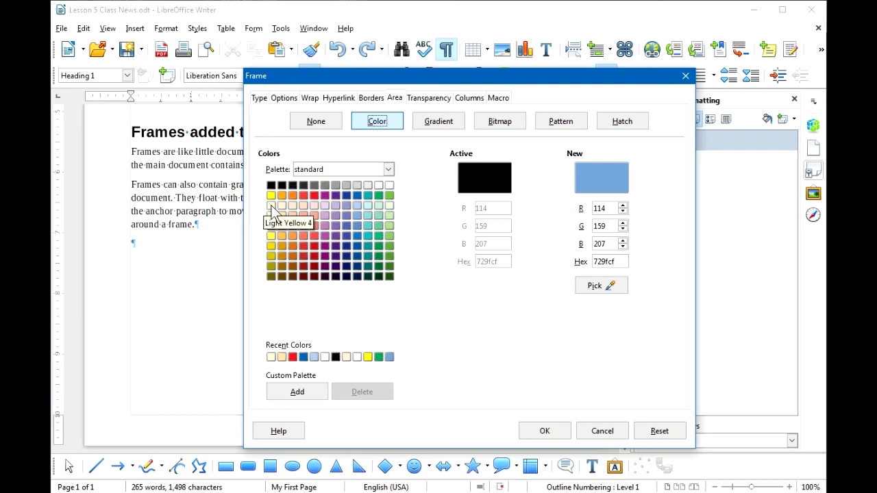
{"action": "left_click", "coordinate": [270, 206]}
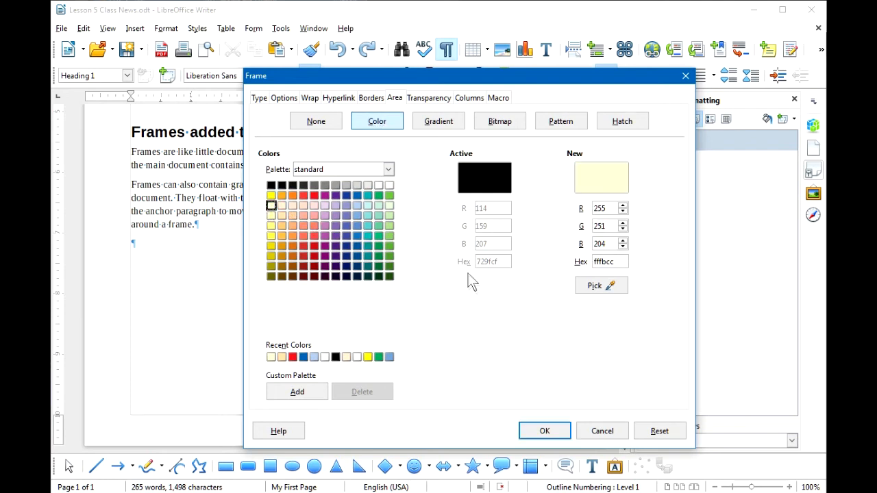
{"action": "left_click", "coordinate": [542, 431]}
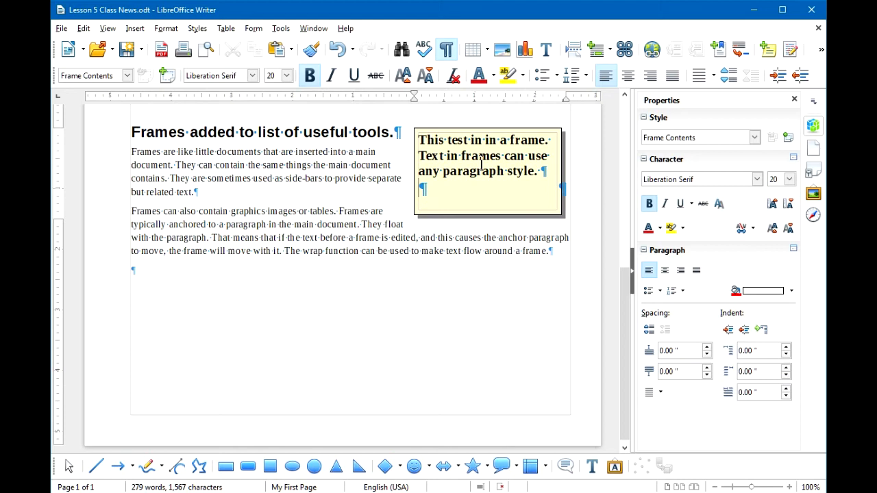
- Make the word "frame" in the frame's text italic and give it a different, handwriting-like font
{"action": "double_click", "coordinate": [520, 140]}
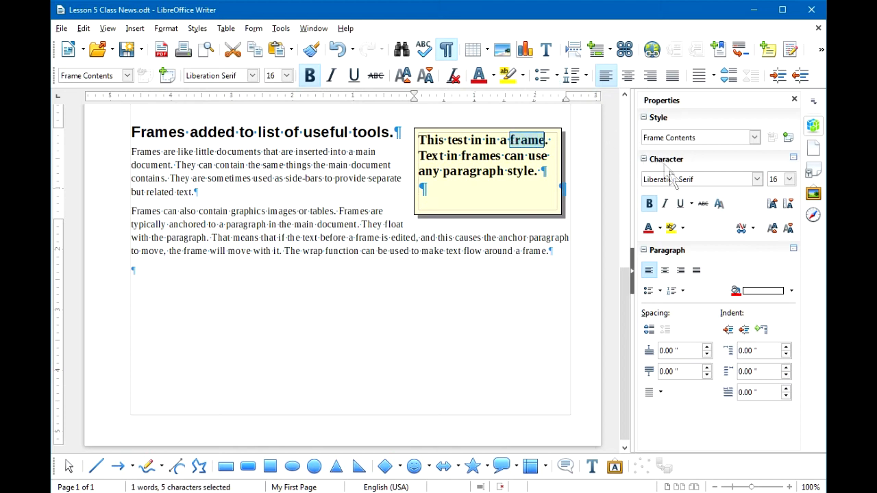
{"action": "left_click", "coordinate": [666, 203]}
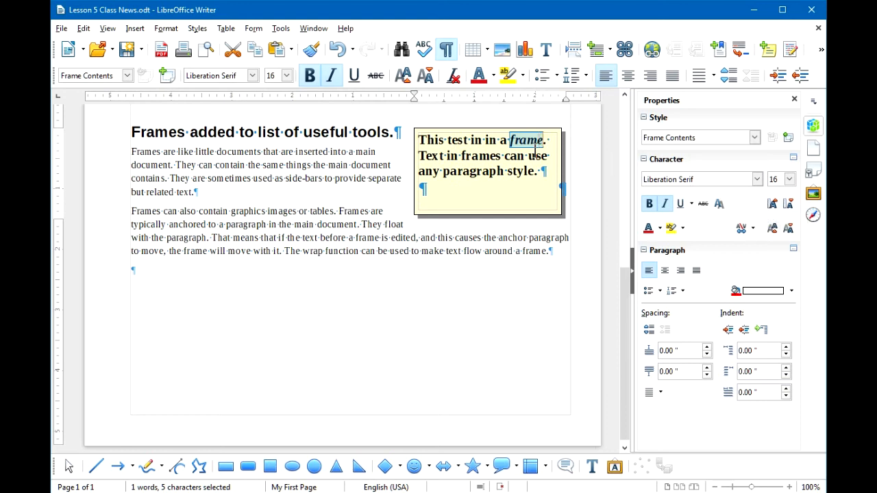
{"action": "left_click", "coordinate": [253, 75]}
- From the frame's empty last line, look through the emoji picker's categories, including People and Food and plants
{"action": "left_click", "coordinate": [449, 196]}
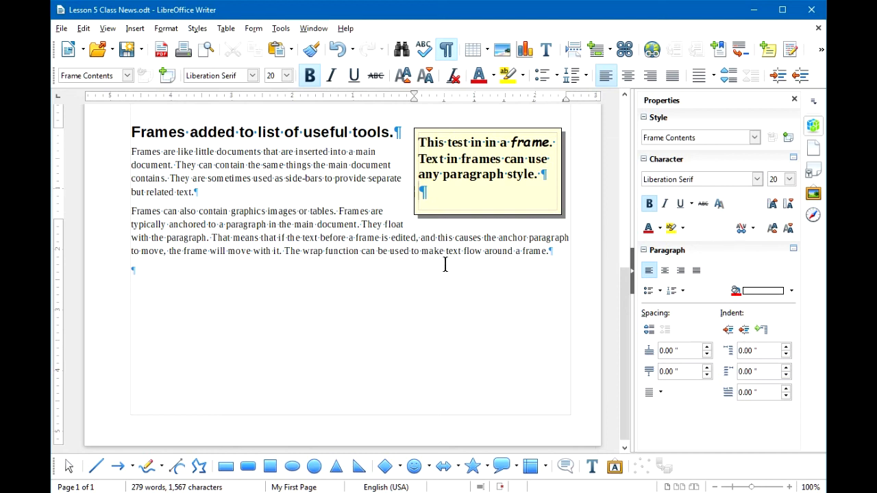
{"action": "key", "text": "super+period"}
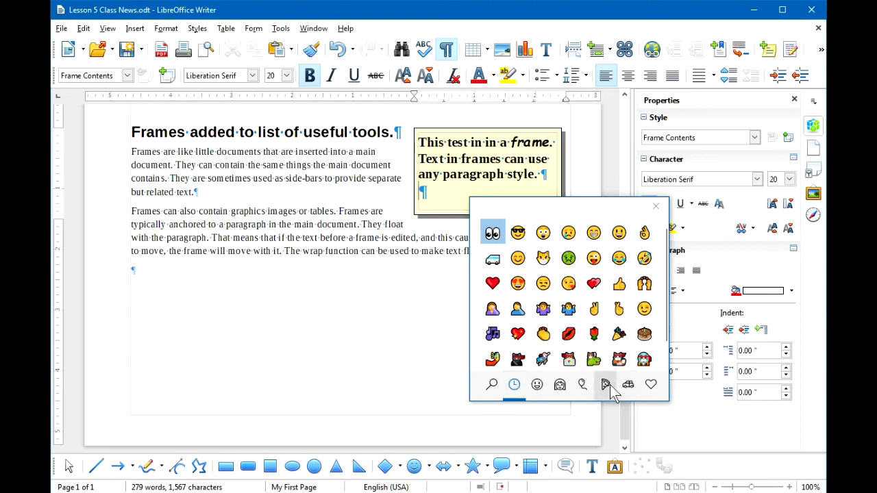
{"action": "left_click", "coordinate": [492, 386]}
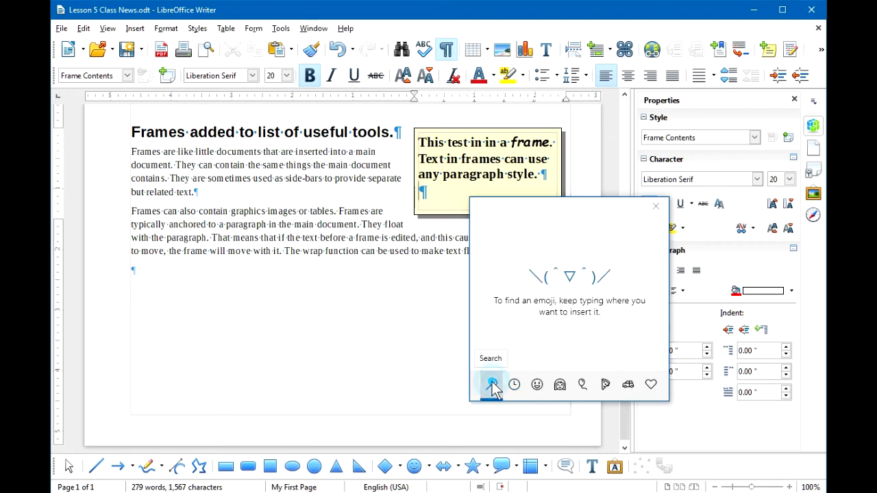
{"action": "left_click", "coordinate": [514, 386]}
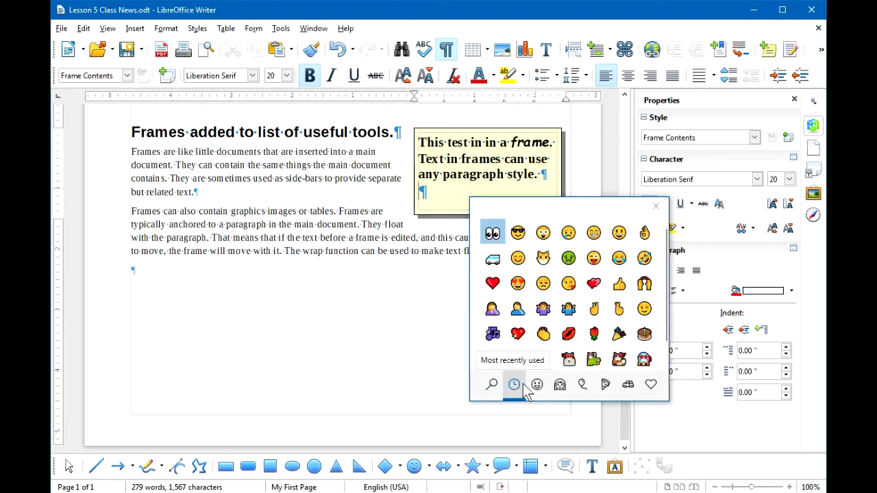
{"action": "left_click", "coordinate": [537, 385]}
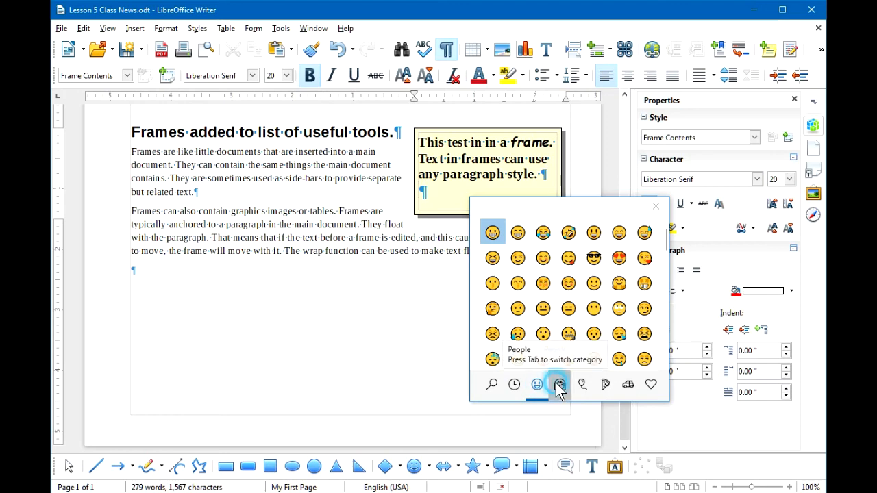
{"action": "left_click", "coordinate": [559, 385]}
{"action": "left_click", "coordinate": [581, 385]}
{"action": "left_click", "coordinate": [604, 385]}
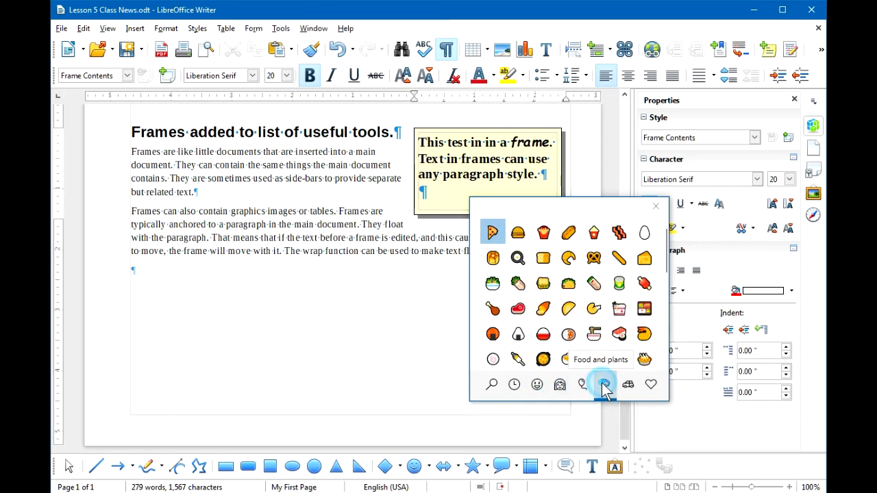
{"action": "mouse_move", "coordinate": [664, 250]}
{"action": "left_mouse_down"}
{"action": "mouse_move", "coordinate": [659, 307]}
{"action": "mouse_move", "coordinate": [663, 244]}
{"action": "left_mouse_up"}
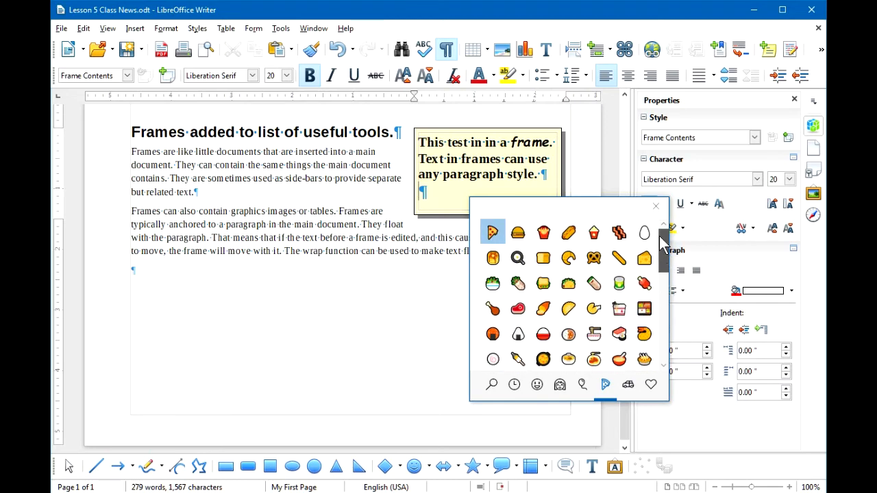
{"action": "left_click", "coordinate": [491, 384]}
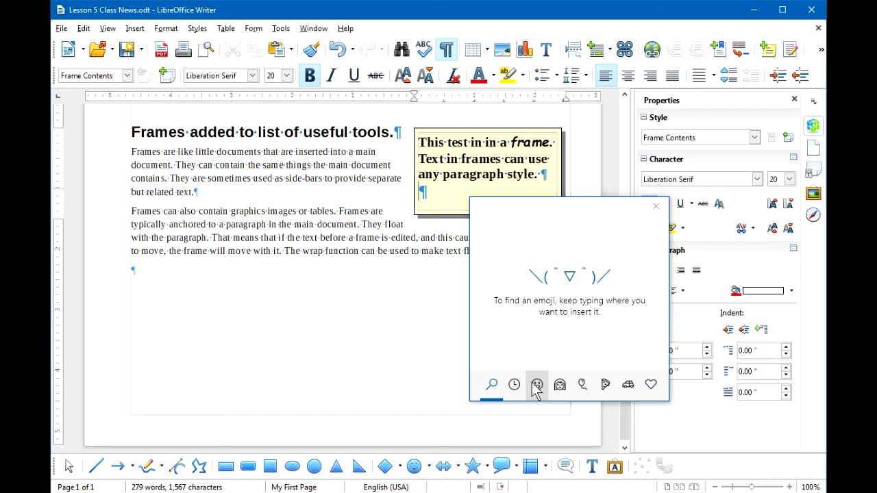
- Insert the eyes emoji from the most recently used emojis on the frame's last line and close the picker
{"action": "left_click", "coordinate": [514, 384]}
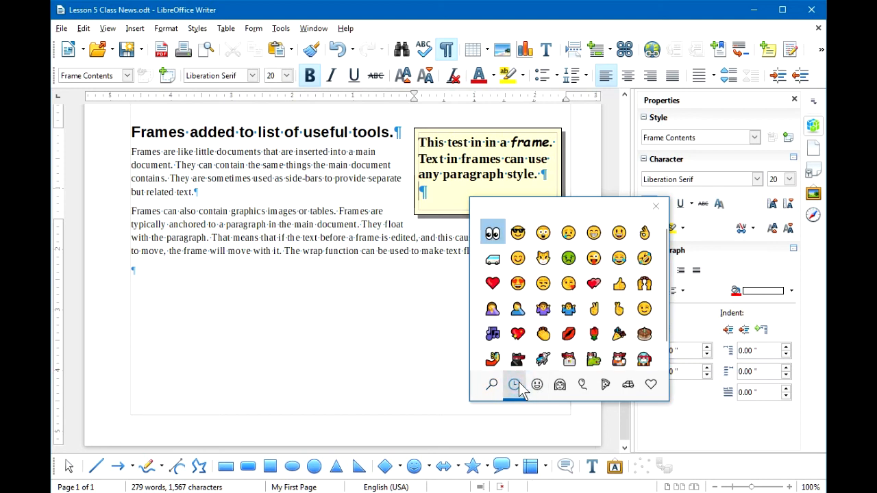
{"action": "left_click", "coordinate": [493, 241]}
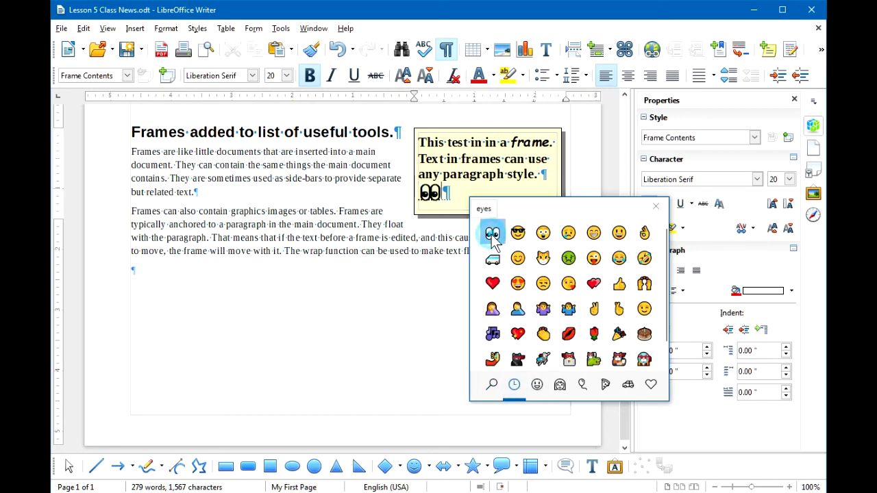
{"action": "left_click", "coordinate": [656, 209]}
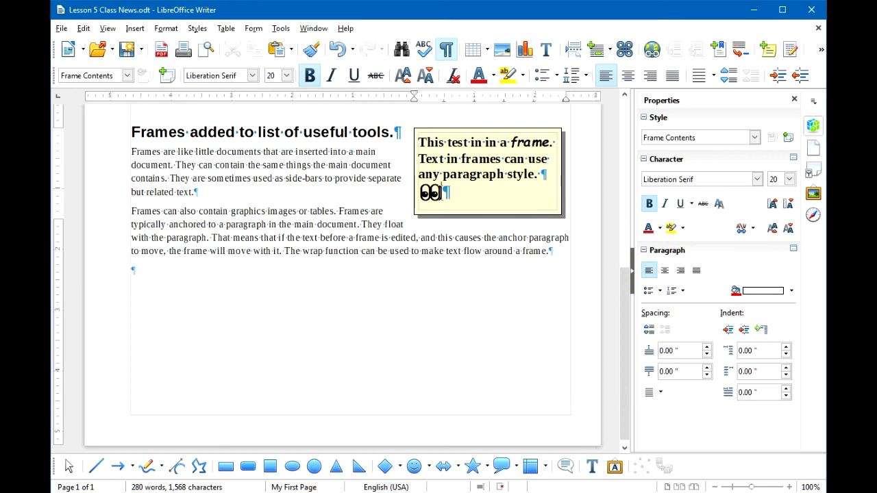
- Right-align the eyes emoji in the frame and increase its font size to 24 pt
{"action": "double_click", "coordinate": [430, 193]}
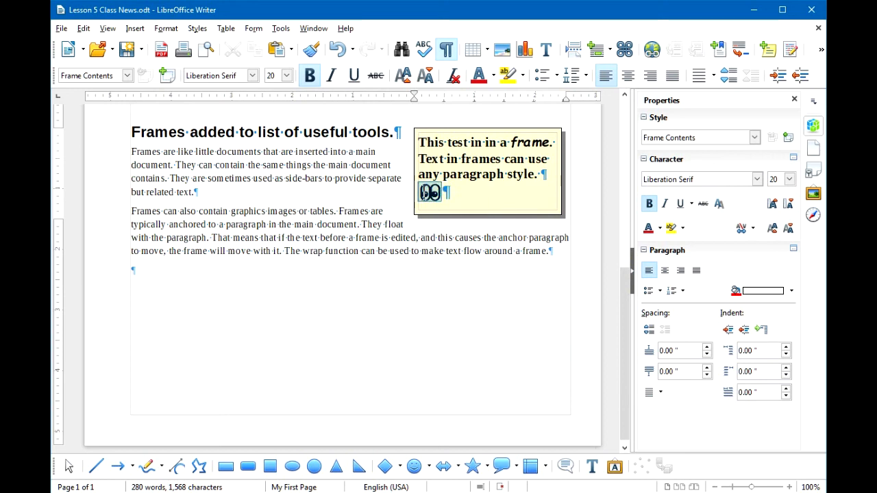
{"action": "left_click", "coordinate": [650, 77]}
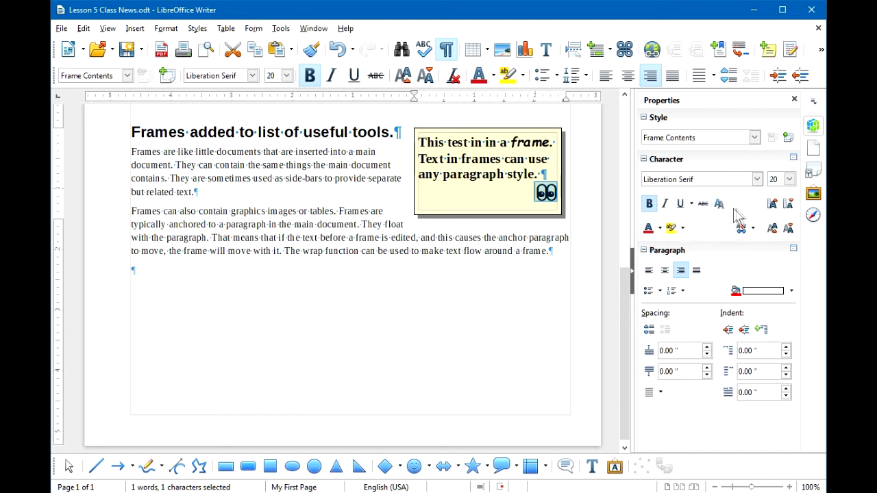
{"action": "left_click", "coordinate": [771, 203]}
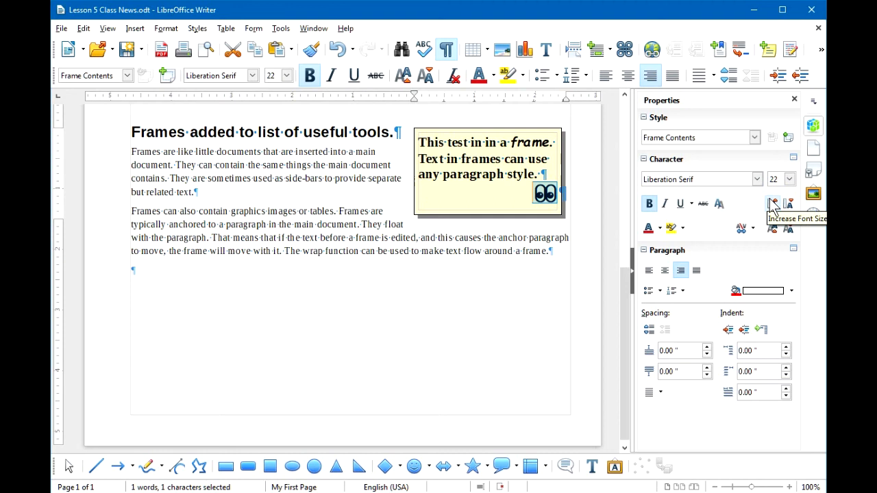
{"action": "left_click", "coordinate": [771, 203]}
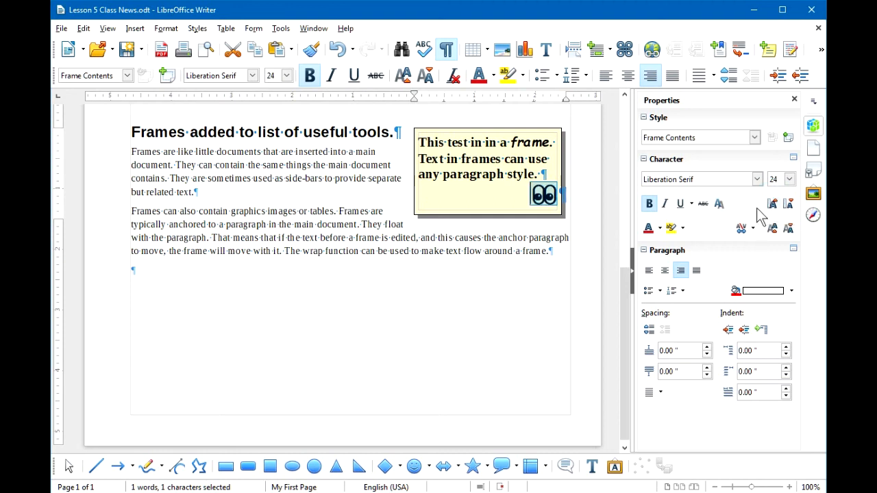
{"action": "left_click", "coordinate": [719, 204]}
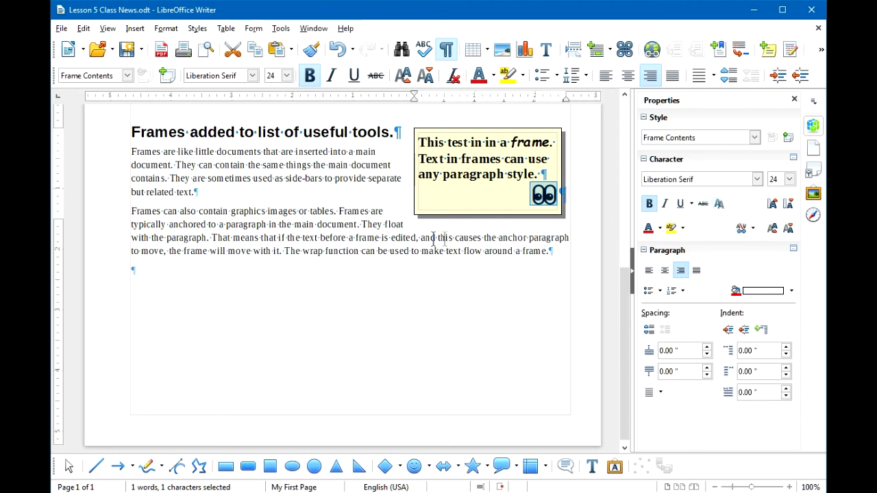